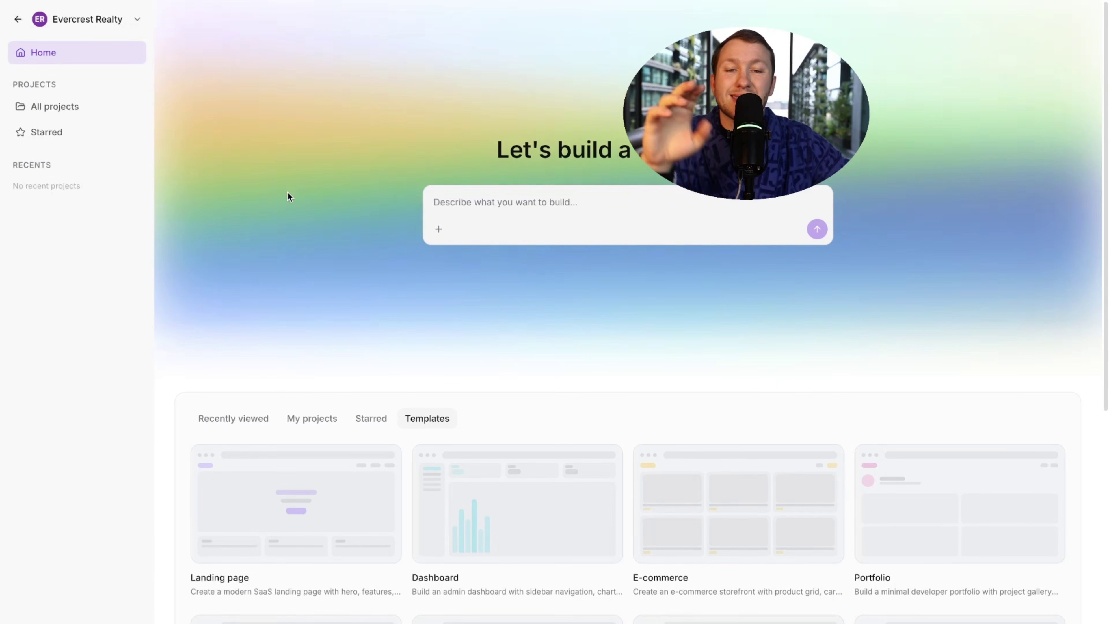
# Step: Open the sub-account's Labs settings and locate the AI Studio beta feature and its activation switch
pyautogui.click(16, 20)
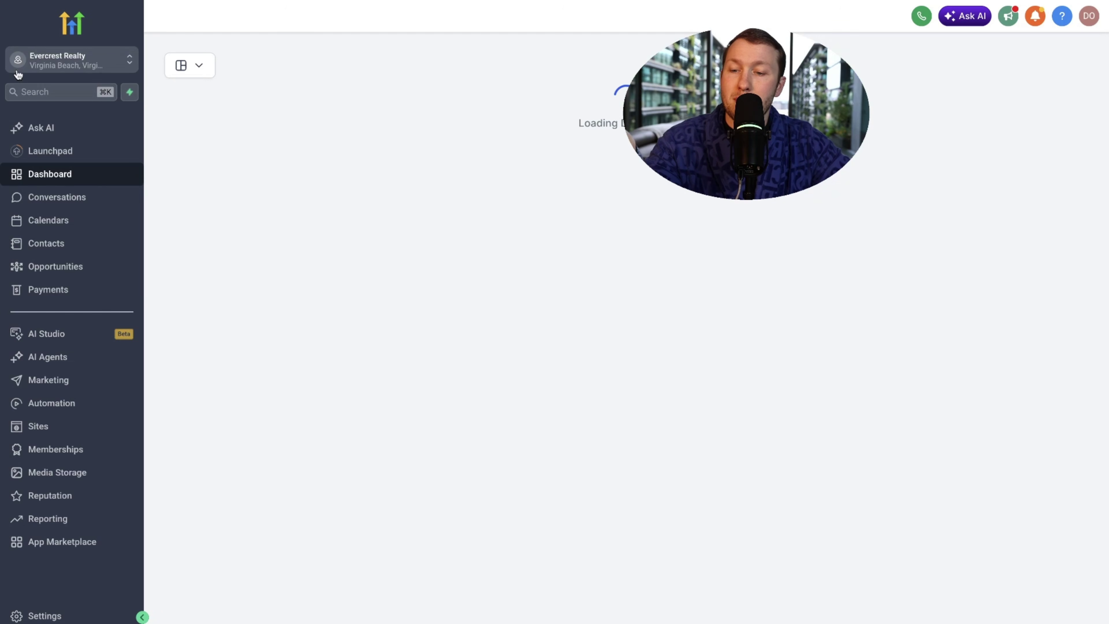
pyautogui.click(66, 615)
pyautogui.scroll(-2, 74, 546)
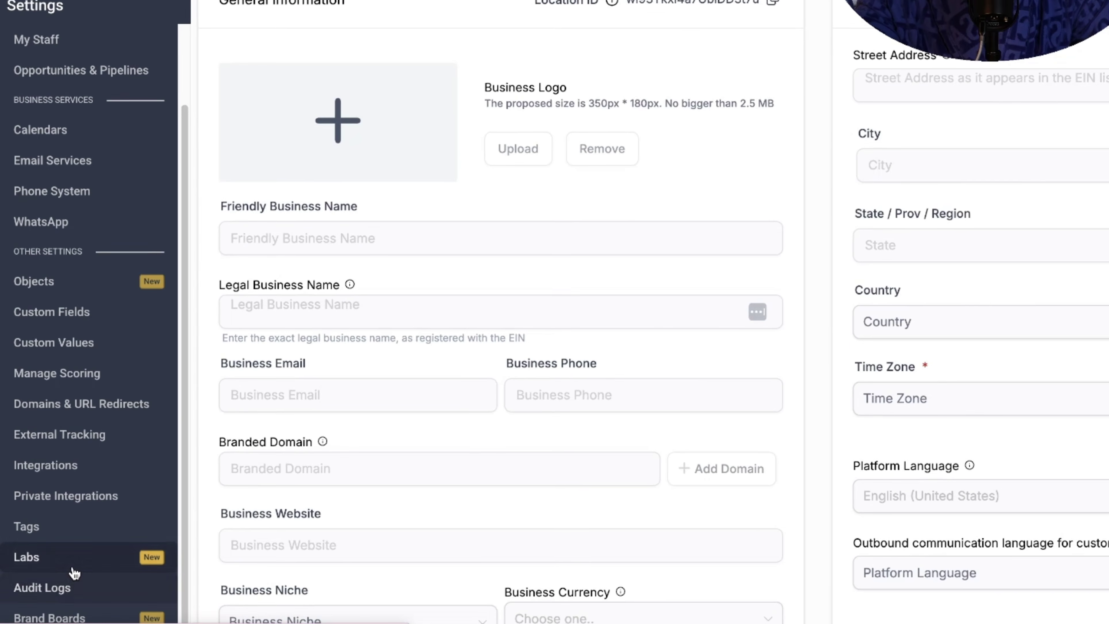
pyautogui.click(73, 567)
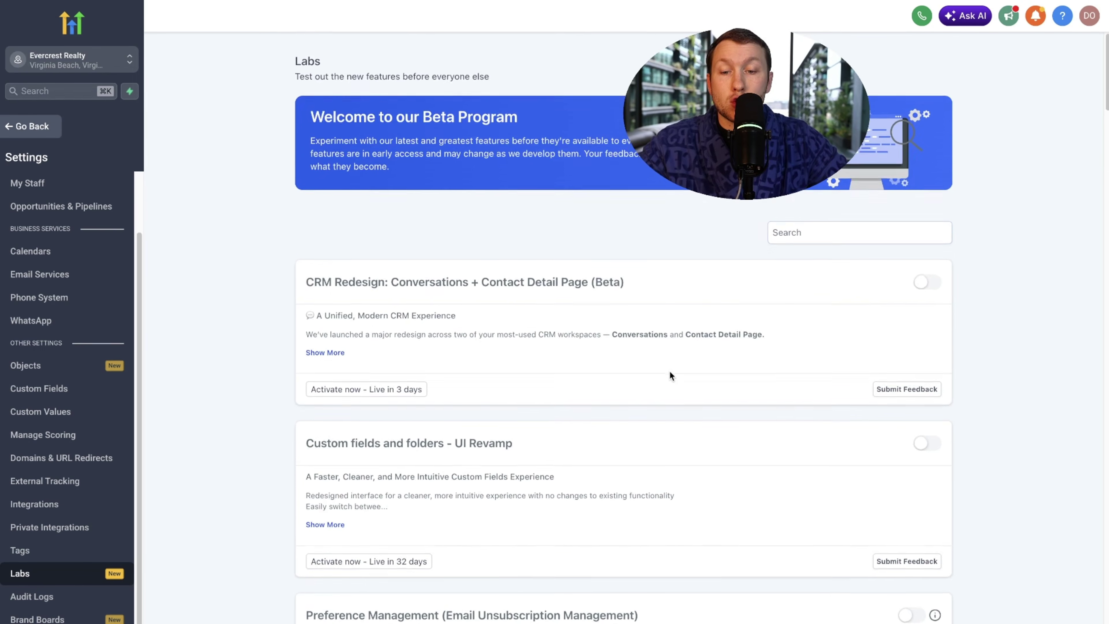
pyautogui.scroll(-15, 668, 372)
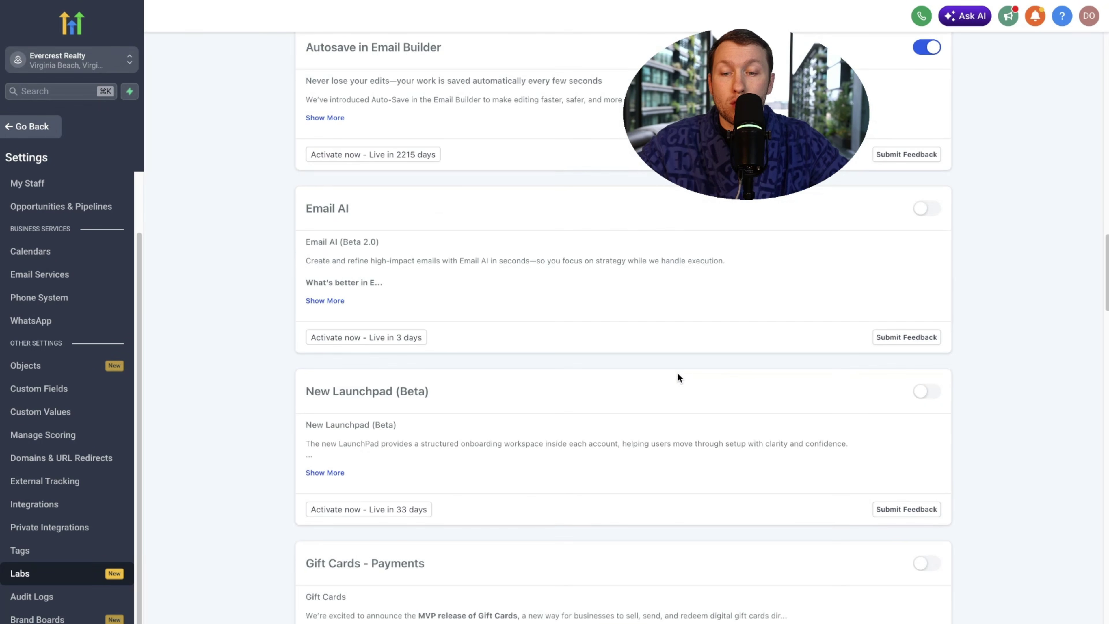
pyautogui.scroll(-8, 676, 377)
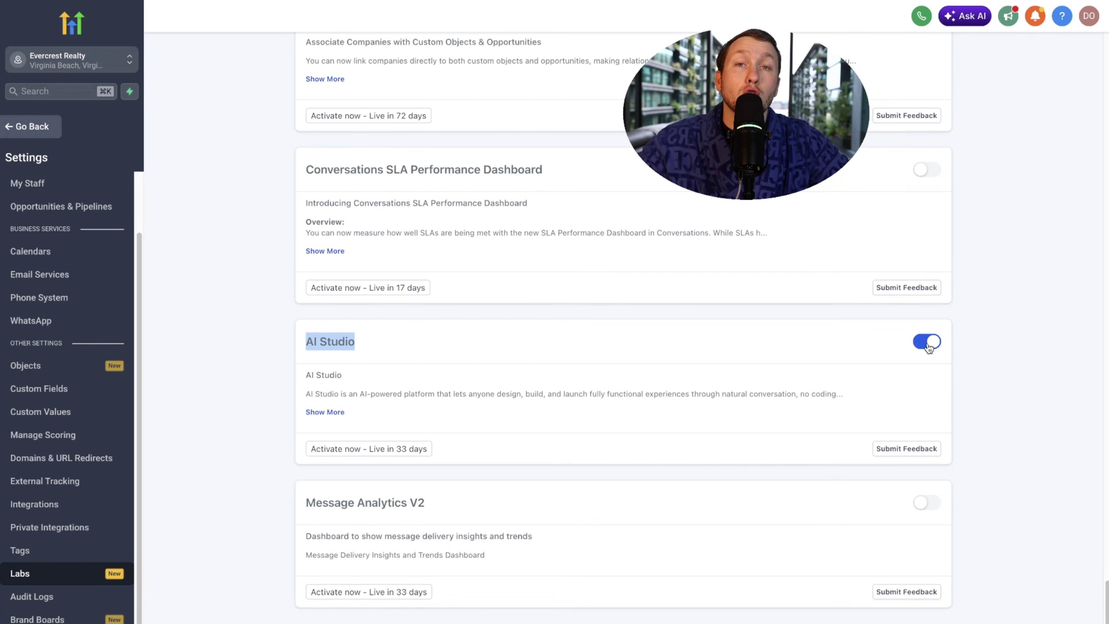
# Step: Leave the settings and open AI Studio for the Evercrest Realty account
pyautogui.click(25, 129)
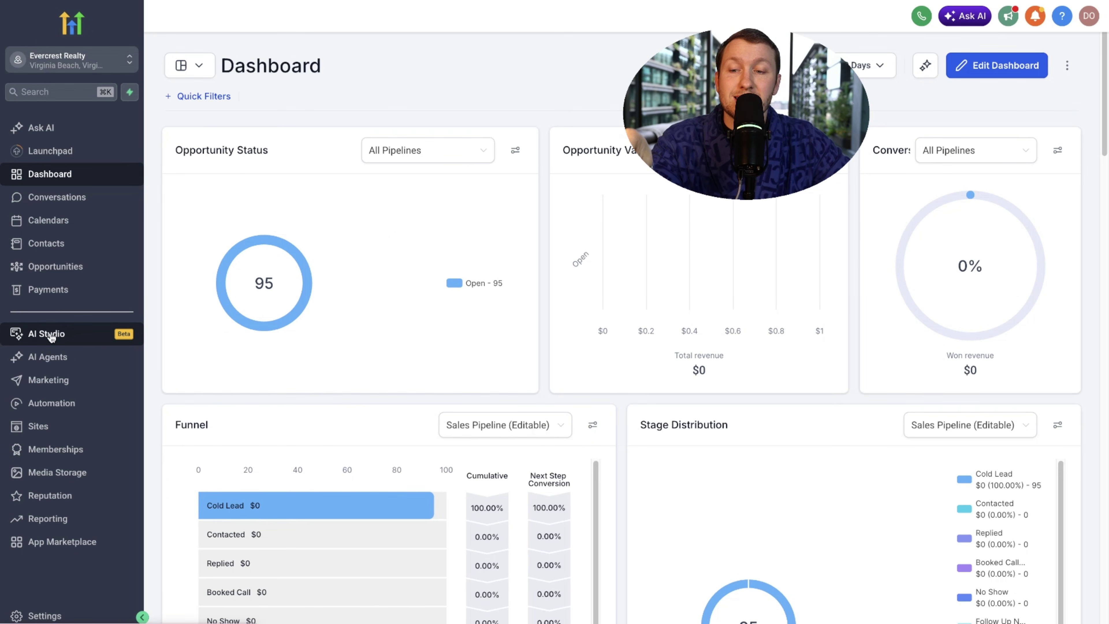
pyautogui.click(48, 334)
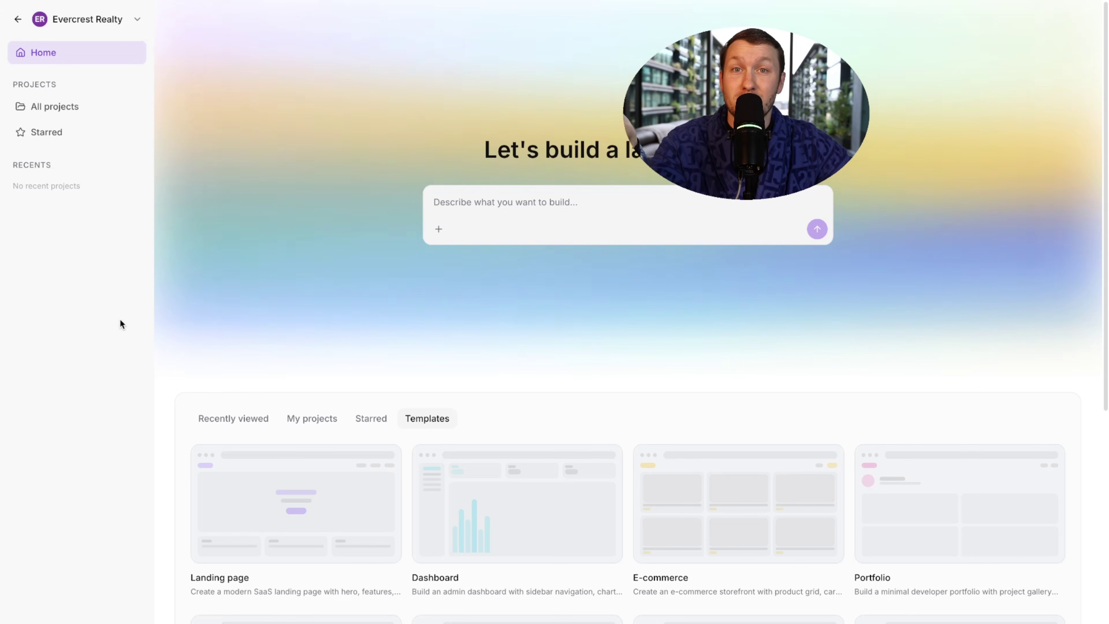
# Step: Look over the AI Studio home page, examining the prompt area and the gallery of project templates
pyautogui.click(542, 192)
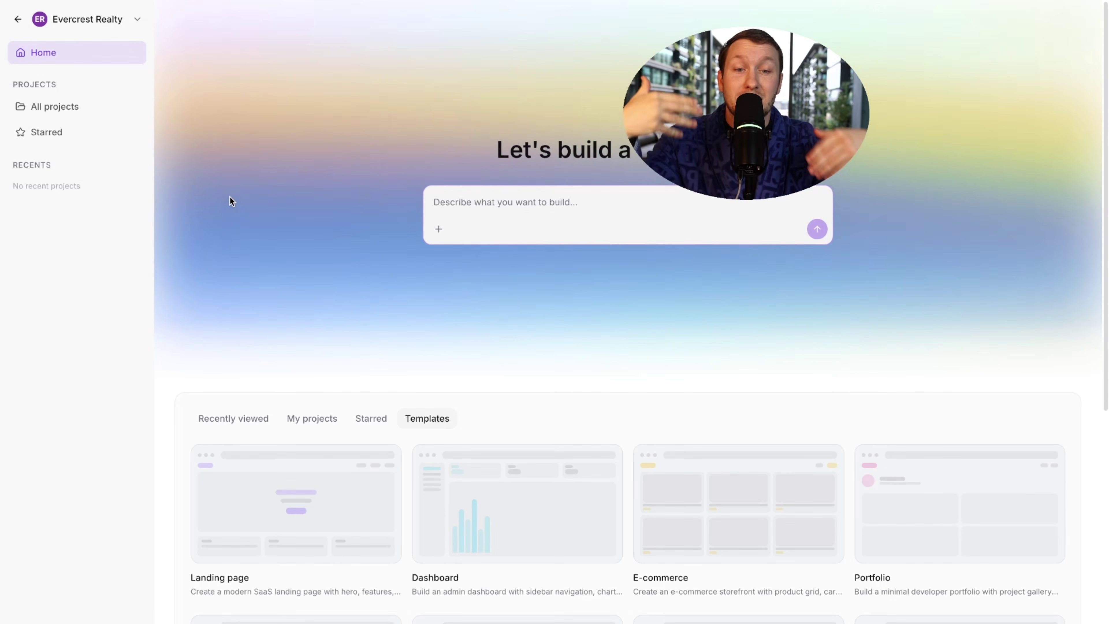
pyautogui.scroll(-5, 458, 241)
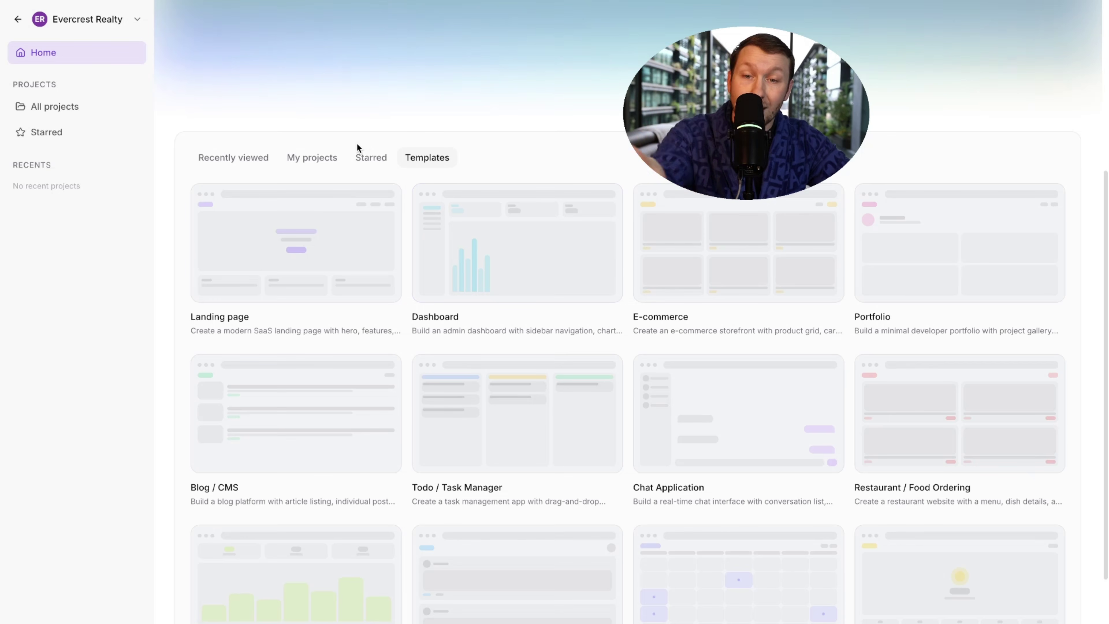
pyautogui.scroll(-2, 352, 322)
pyautogui.scroll(7, 357, 326)
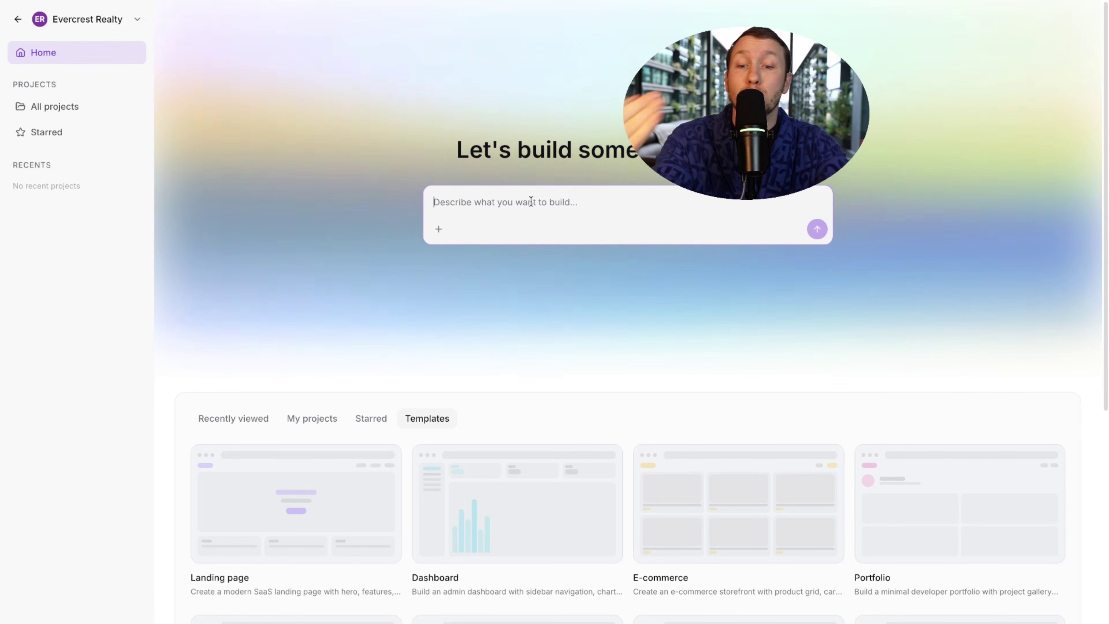
pyautogui.scroll(-1, 531, 201)
pyautogui.scroll(-5, 530, 201)
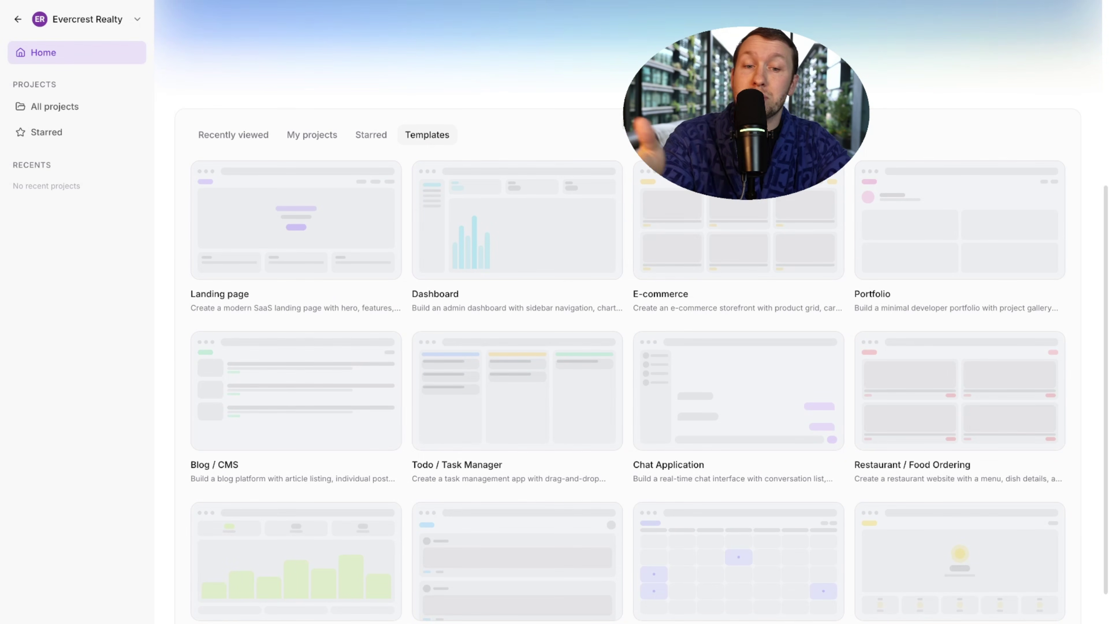
pyautogui.scroll(-2, 767, 213)
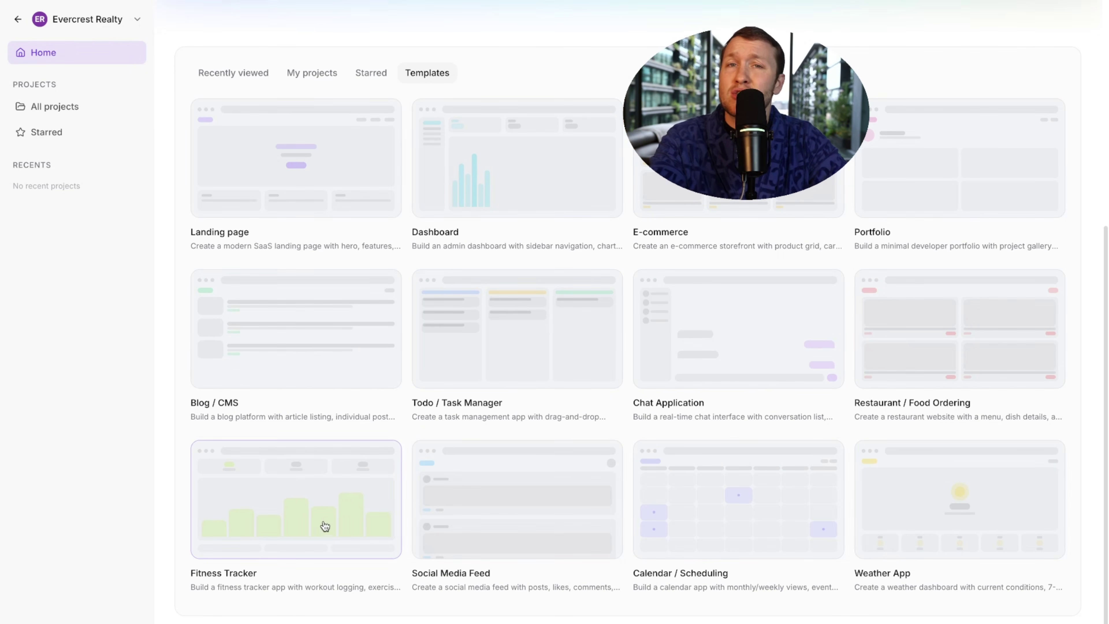
pyautogui.scroll(6, 445, 449)
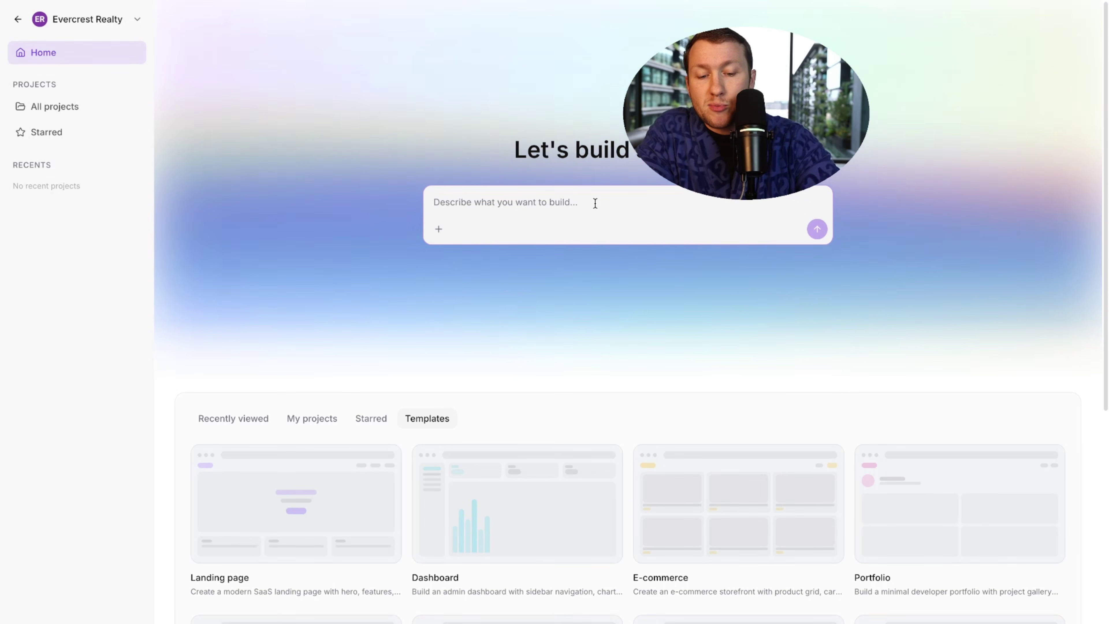
# Step: Submit the prompt "Please build me an eccomerce store for shampoo that has smart forms and products created. the brand is called Declans amazing shampoo"
pyautogui.click(595, 203)
pyautogui.write('Pl')
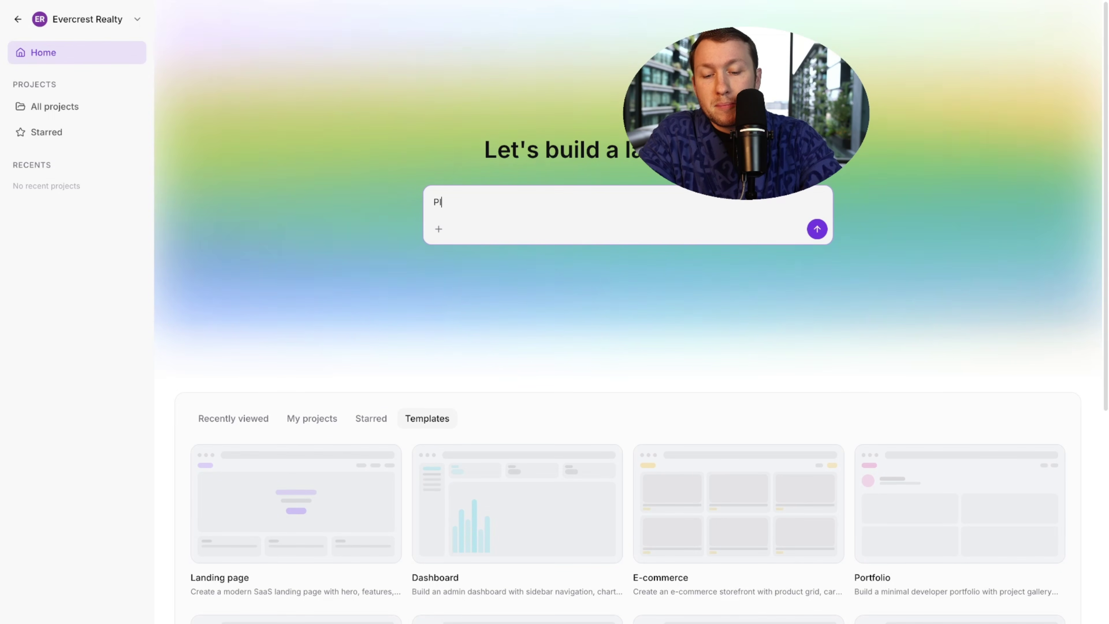
pyautogui.write('ease build me')
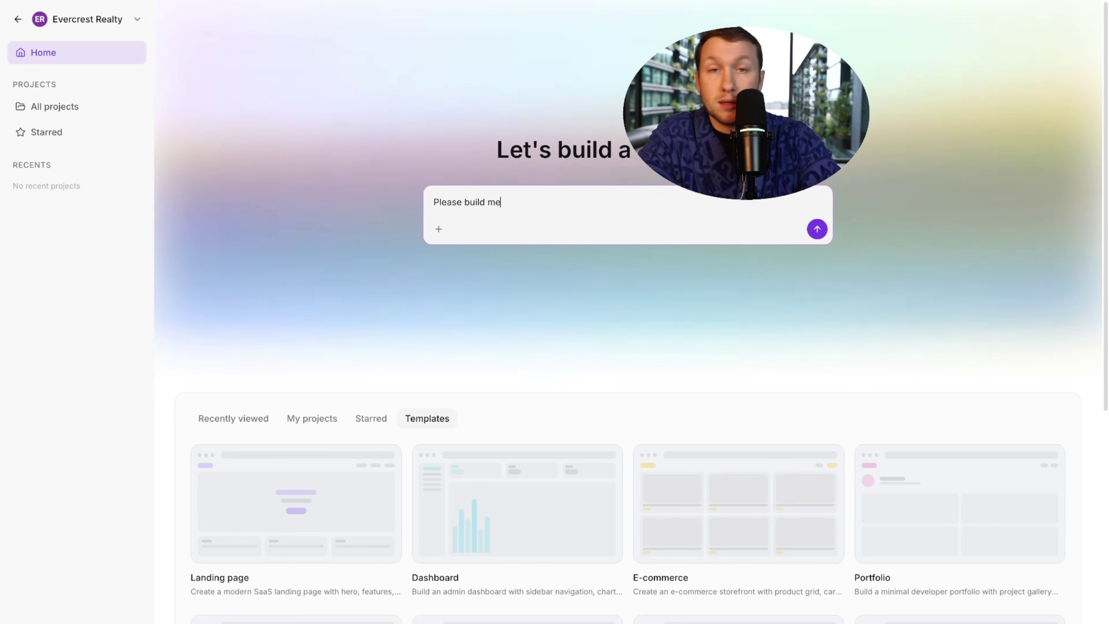
pyautogui.write(' an e')
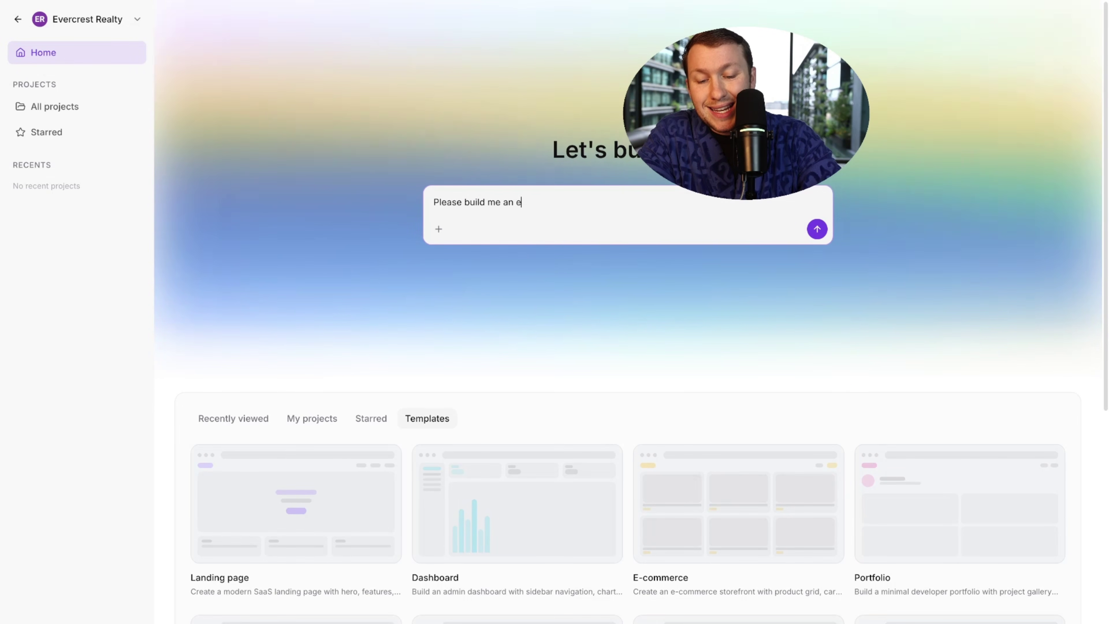
pyautogui.write('ccomerce store ')
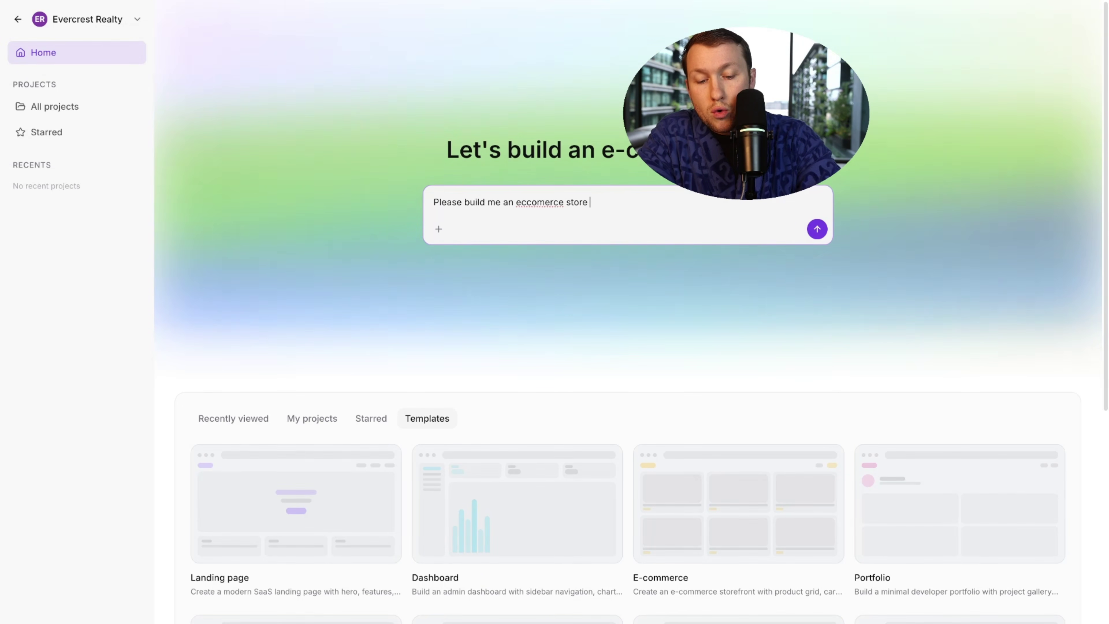
pyautogui.write('for shampoo that h')
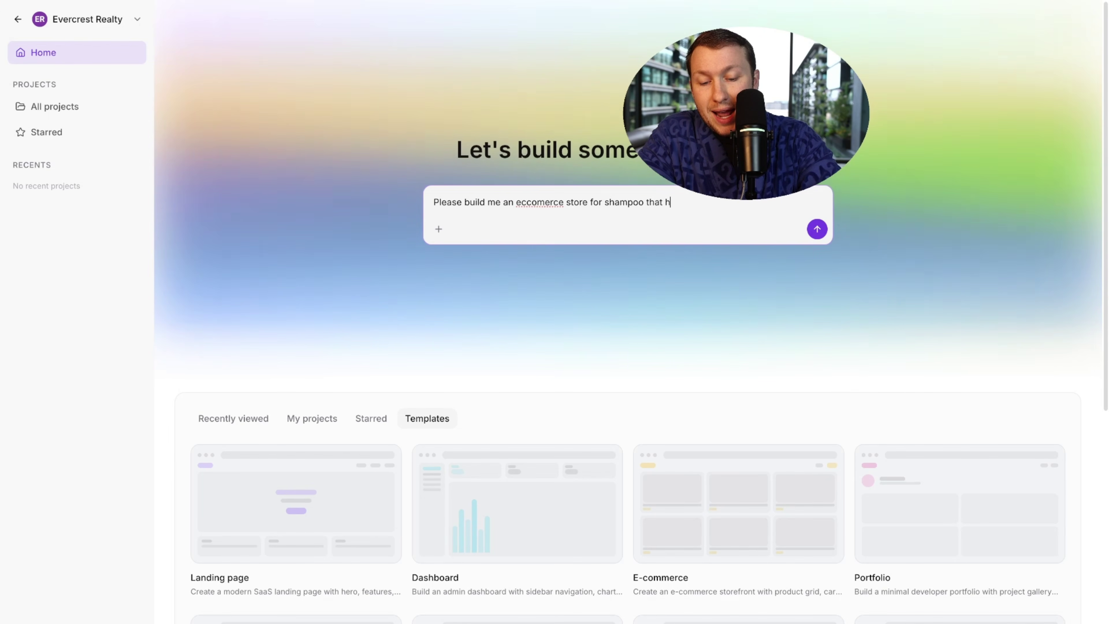
pyautogui.write('as smart form')
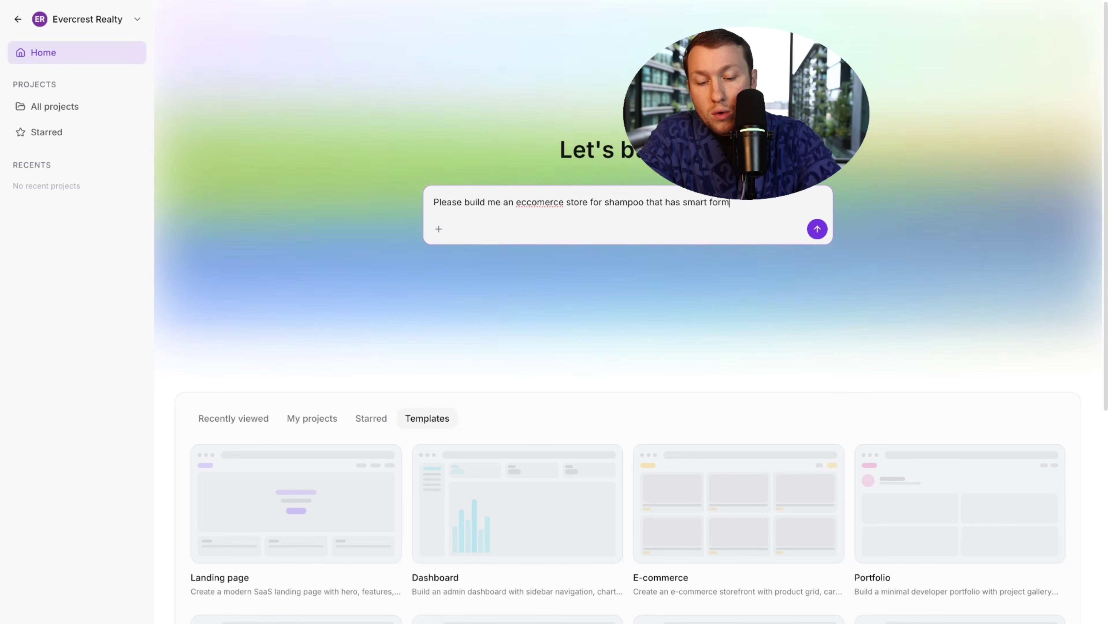
pyautogui.write('s and products ')
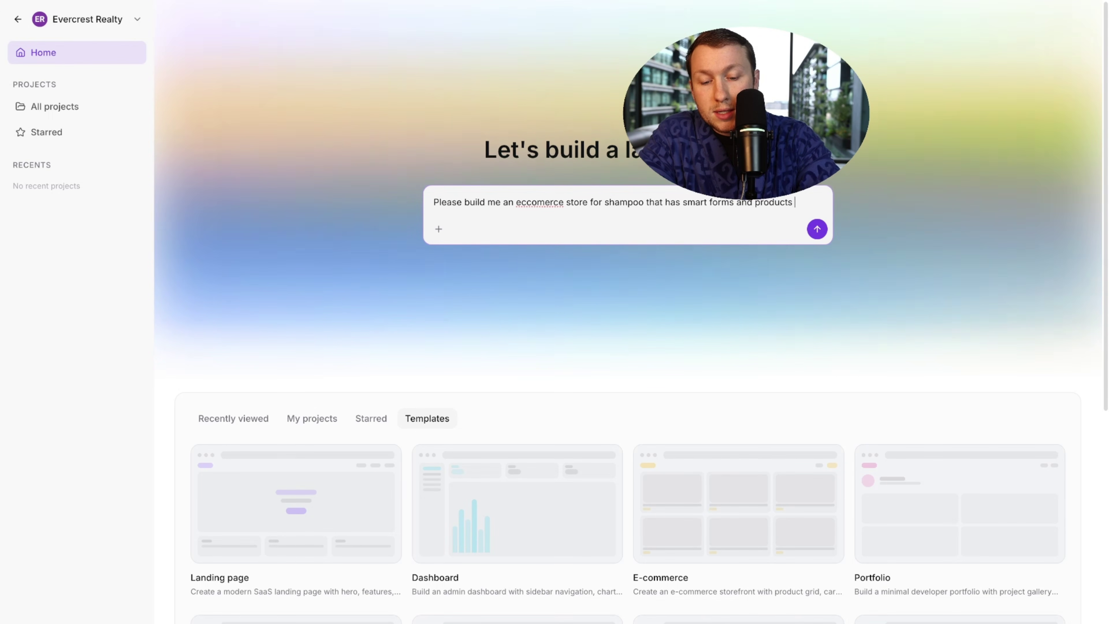
pyautogui.write('created. the brand')
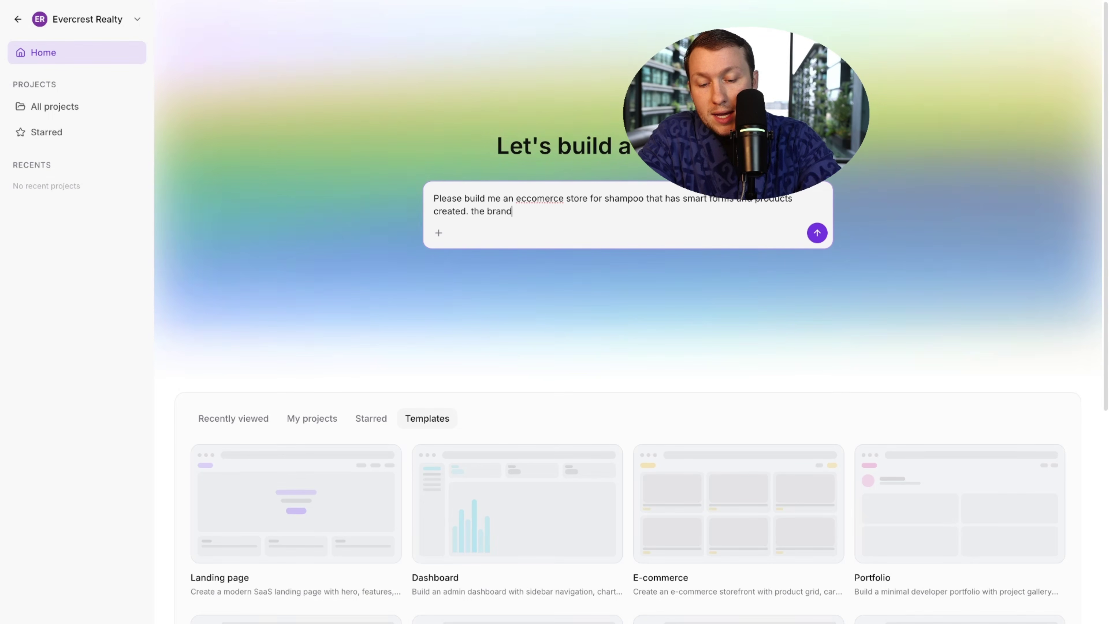
pyautogui.write(' is called Decl')
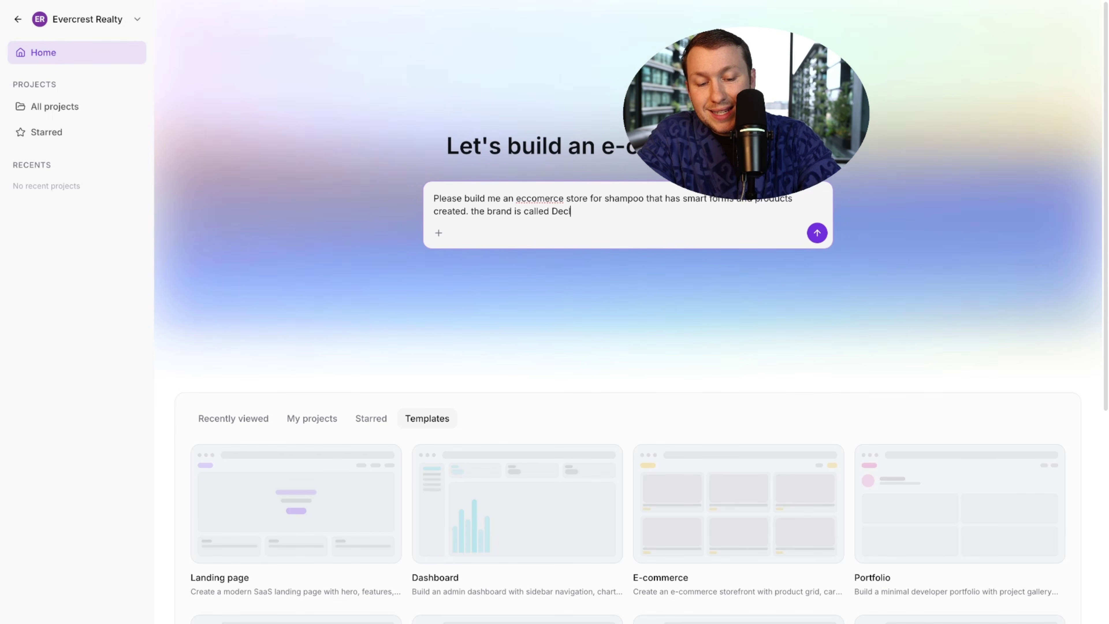
pyautogui.write('ans amazing shampoo')
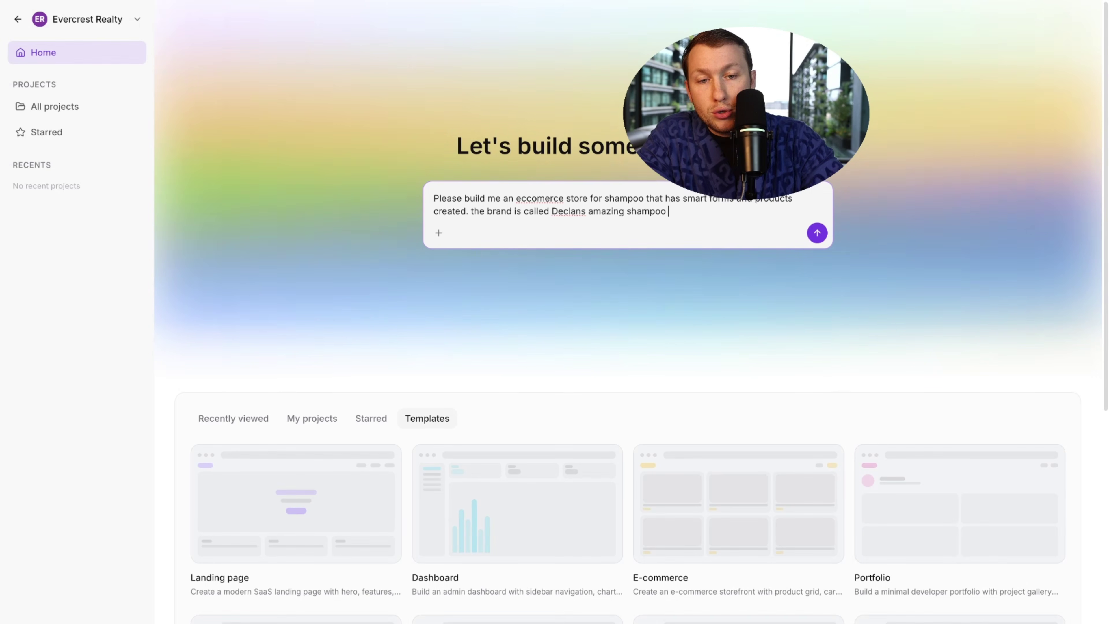
pyautogui.press('Return')
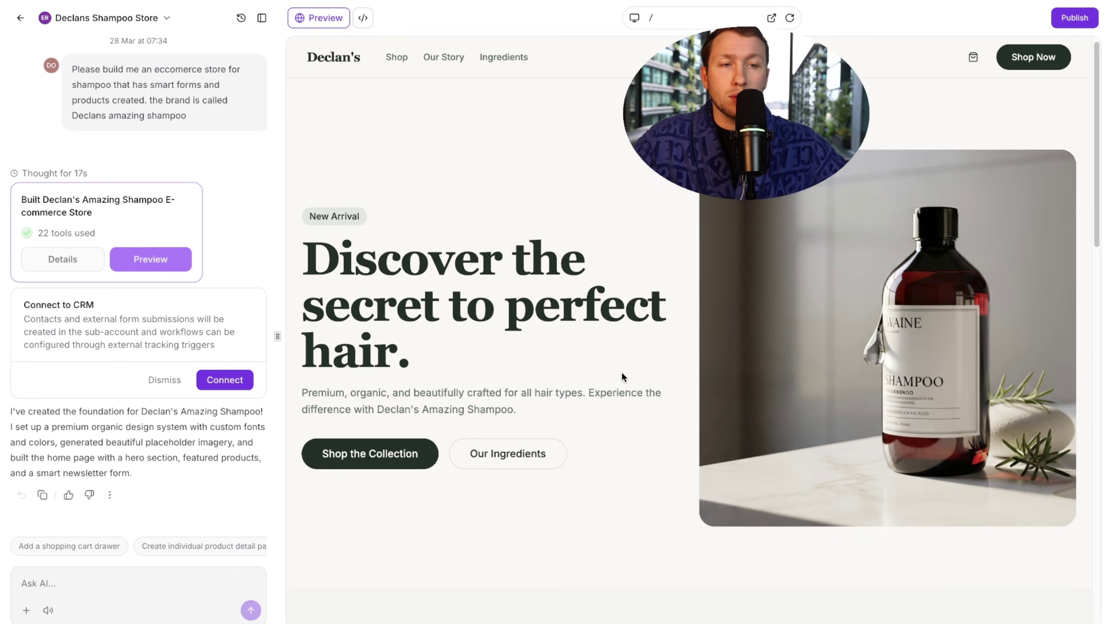
# Step: Examine the generated shampoo store's home page, including the hero, product cards, newsletter form and footer, and view the project's code files
pyautogui.scroll(-10, 624, 377)
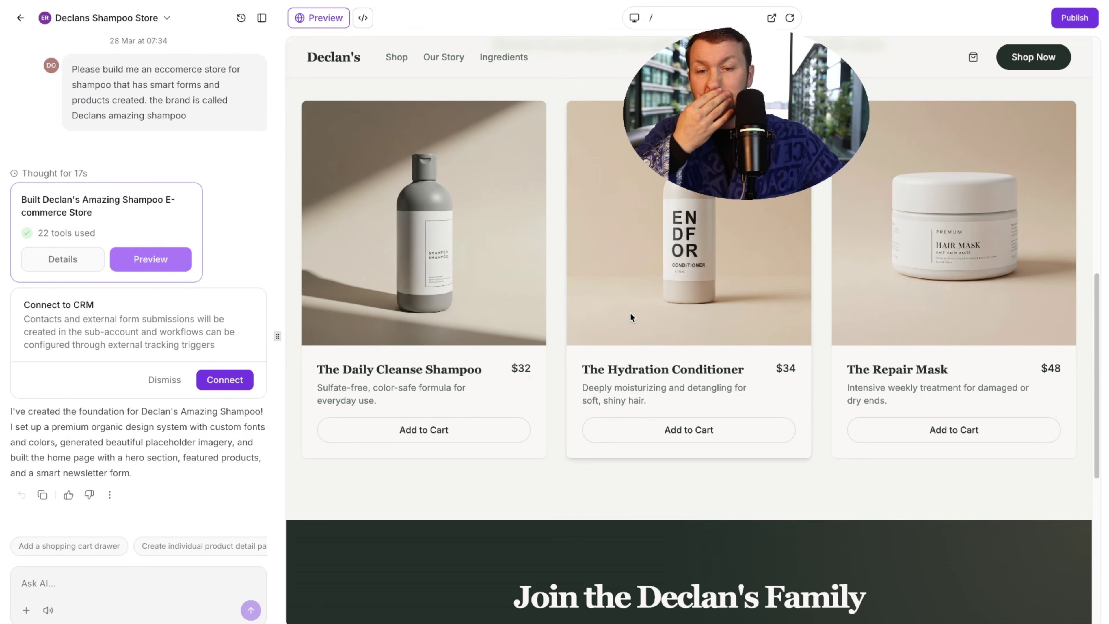
pyautogui.scroll(-8, 594, 347)
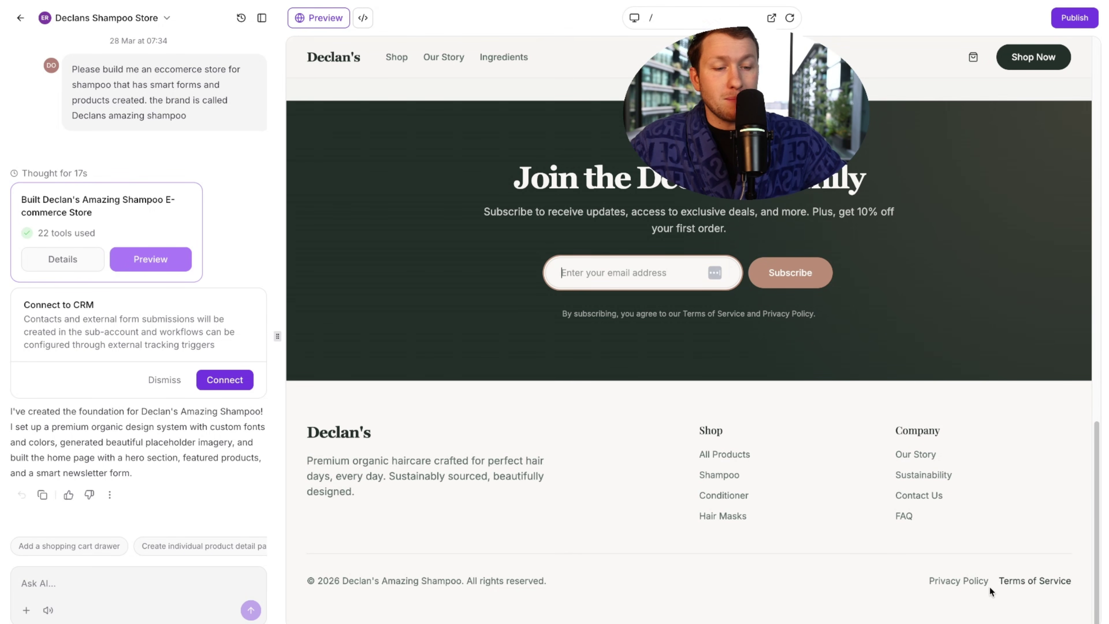
pyautogui.scroll(15, 790, 499)
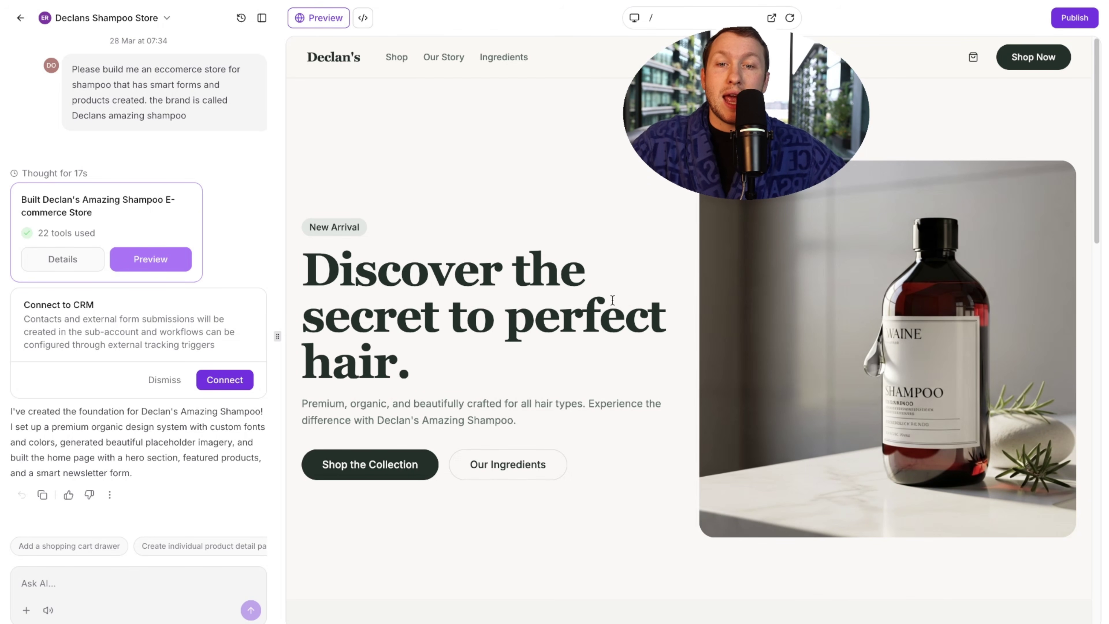
pyautogui.scroll(-10, 513, 328)
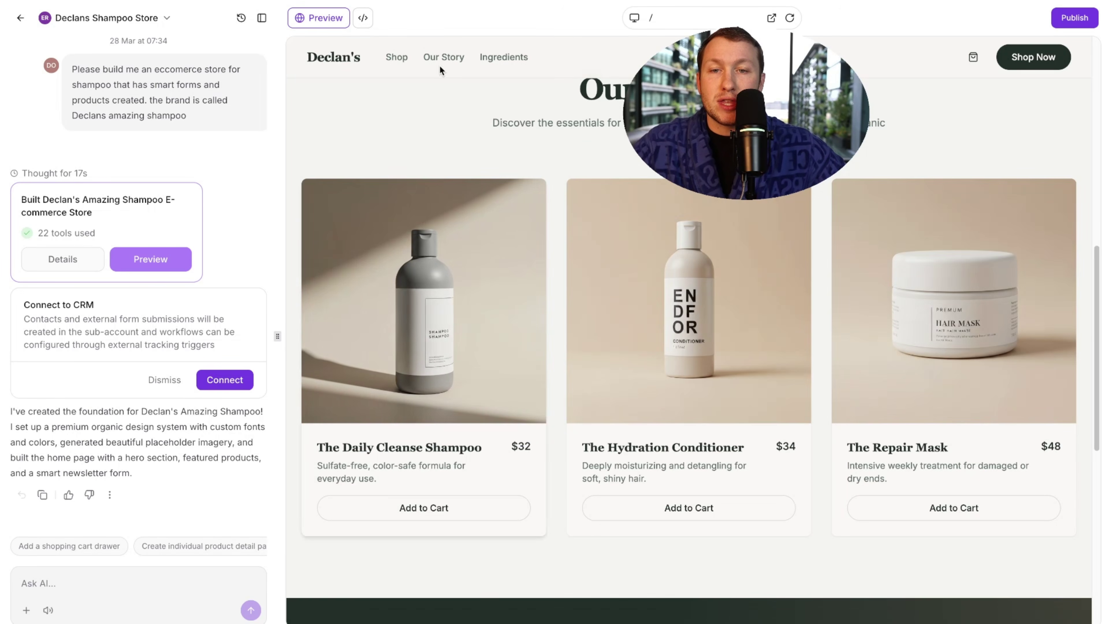
pyautogui.click(363, 17)
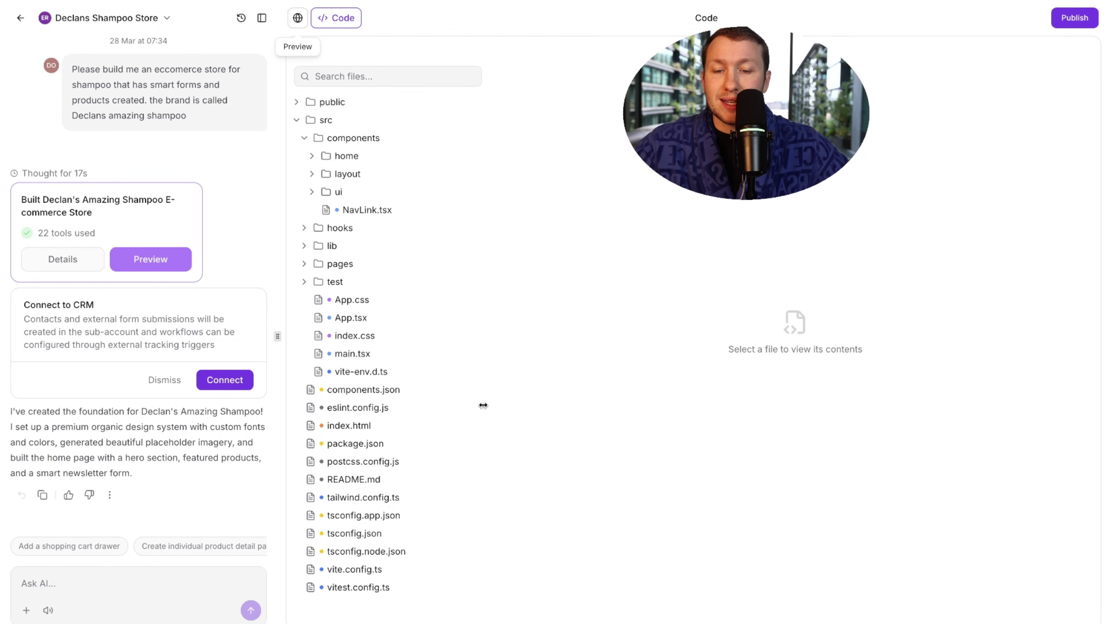
pyautogui.click(289, 20)
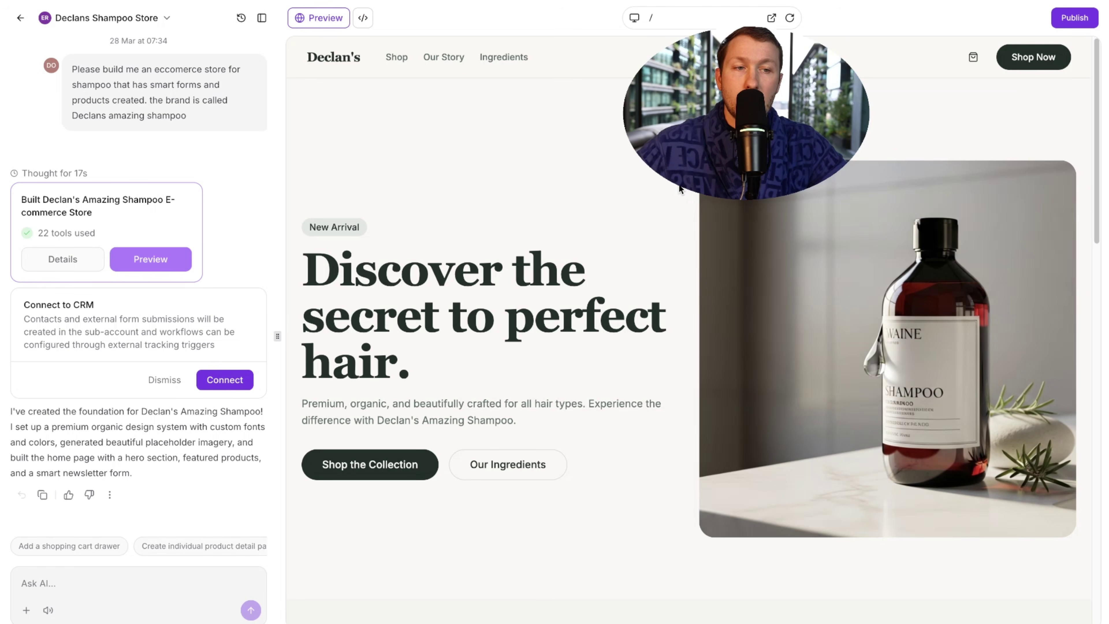
pyautogui.scroll(-12, 656, 236)
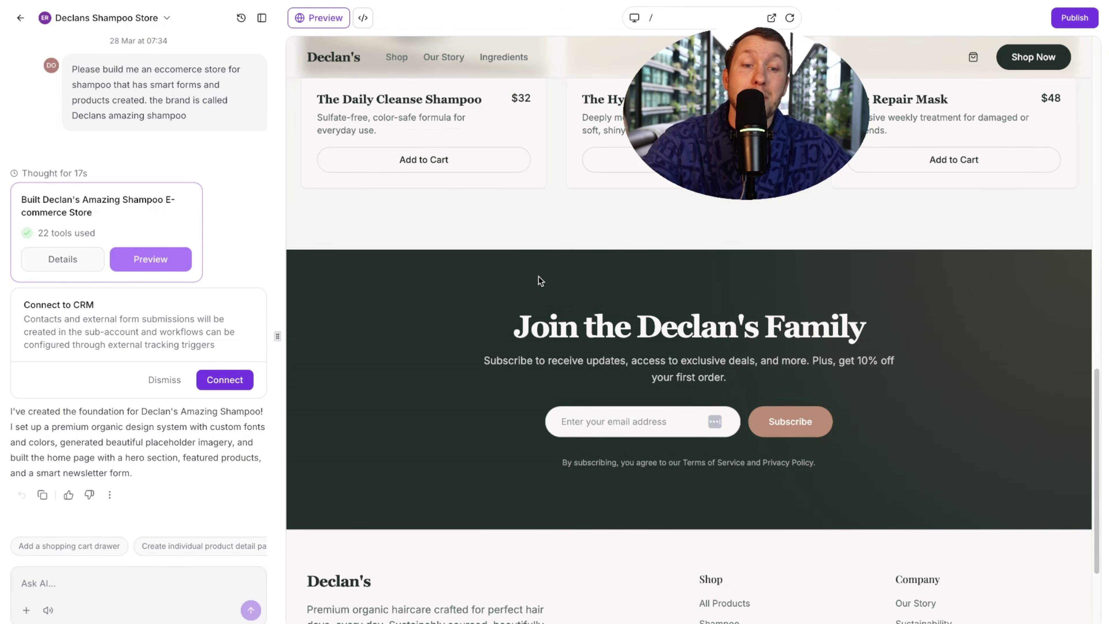
pyautogui.scroll(15, 633, 413)
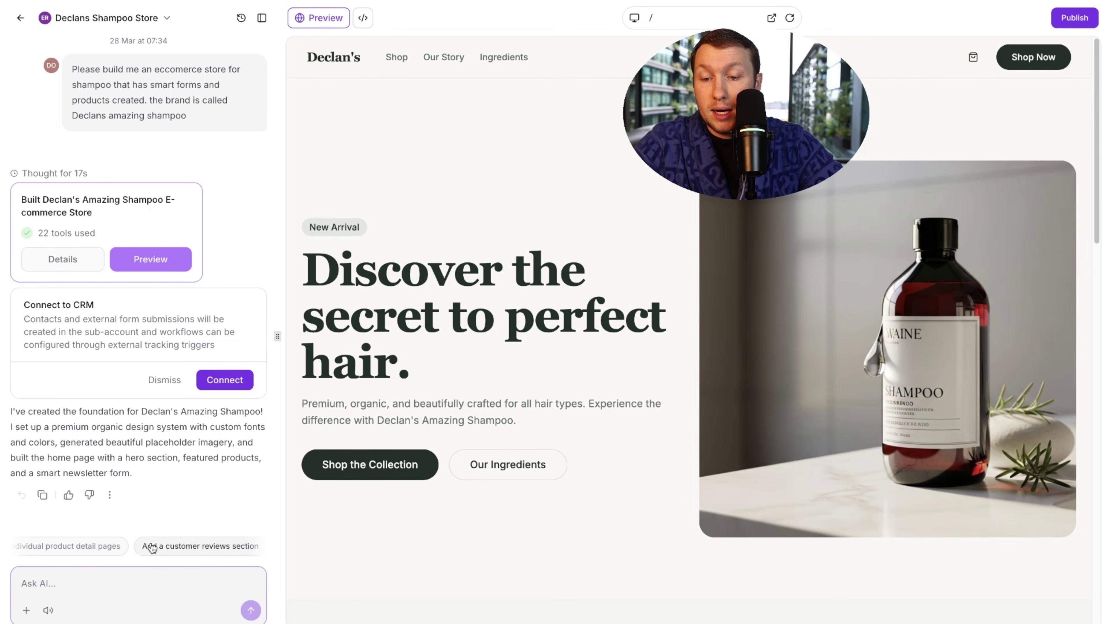
# Step: Ask the AI to add a customer reviews section to the shampoo store, using the suggested prompt
pyautogui.click(189, 546)
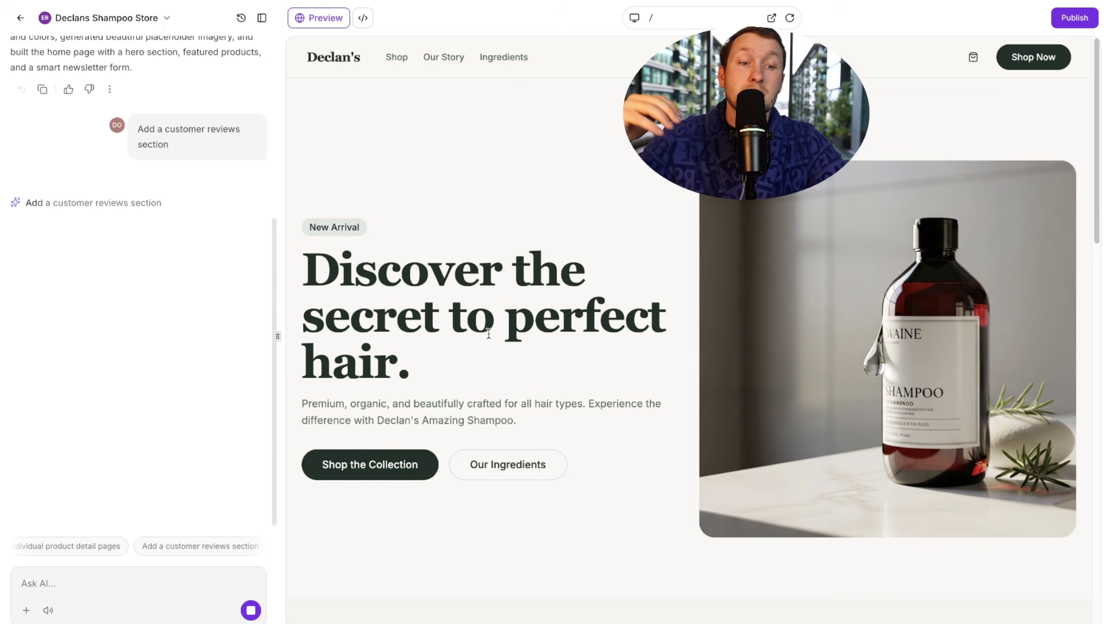
pyautogui.scroll(-20, 489, 334)
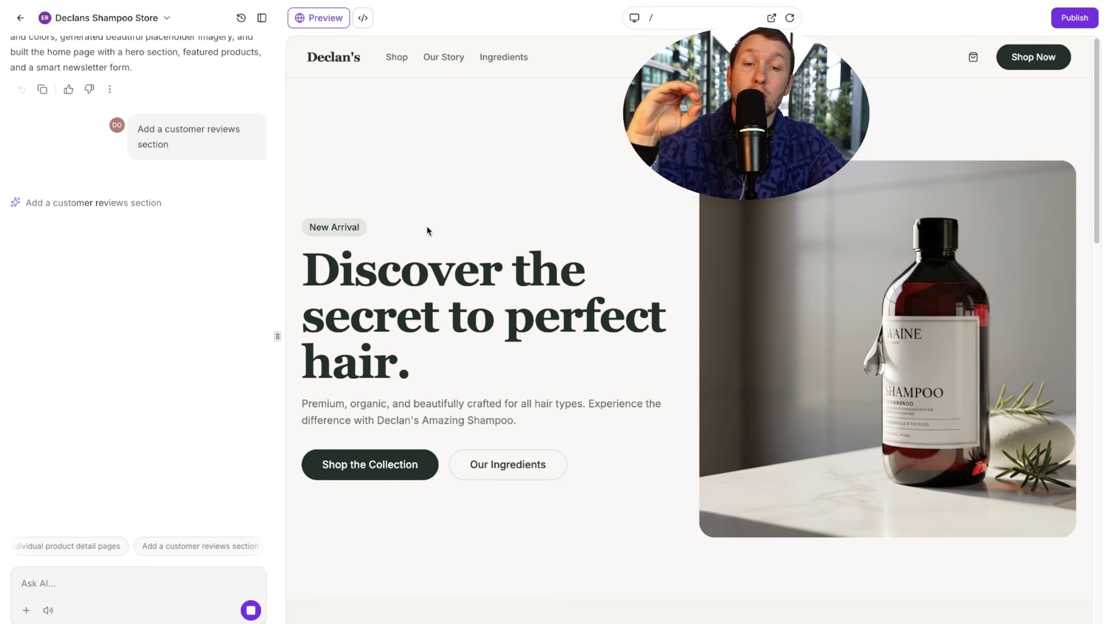
pyautogui.scroll(6, 168, 200)
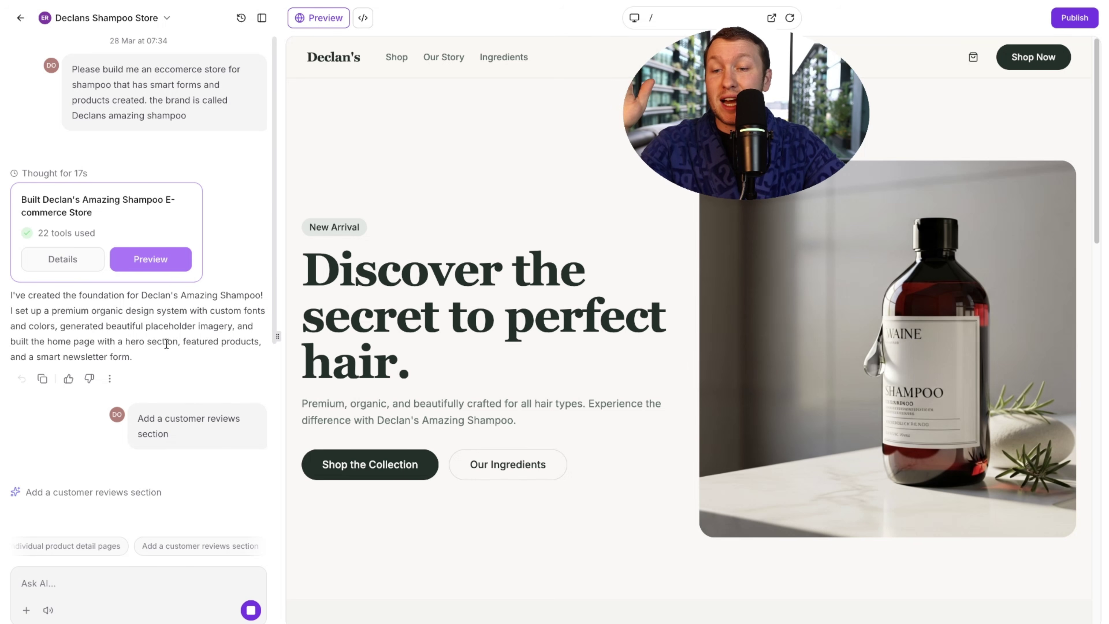
# Step: Follow the AI's reply in the chat and examine the new customer reviews section and the suggested follow-up prompts
pyautogui.scroll(-5, 166, 343)
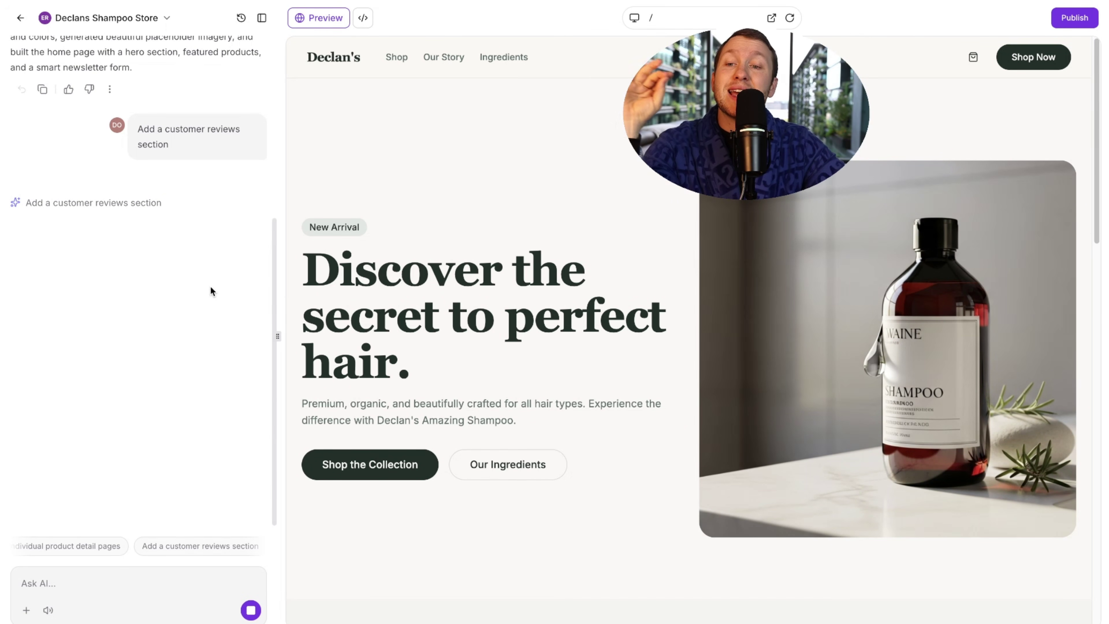
pyautogui.scroll(5, 211, 291)
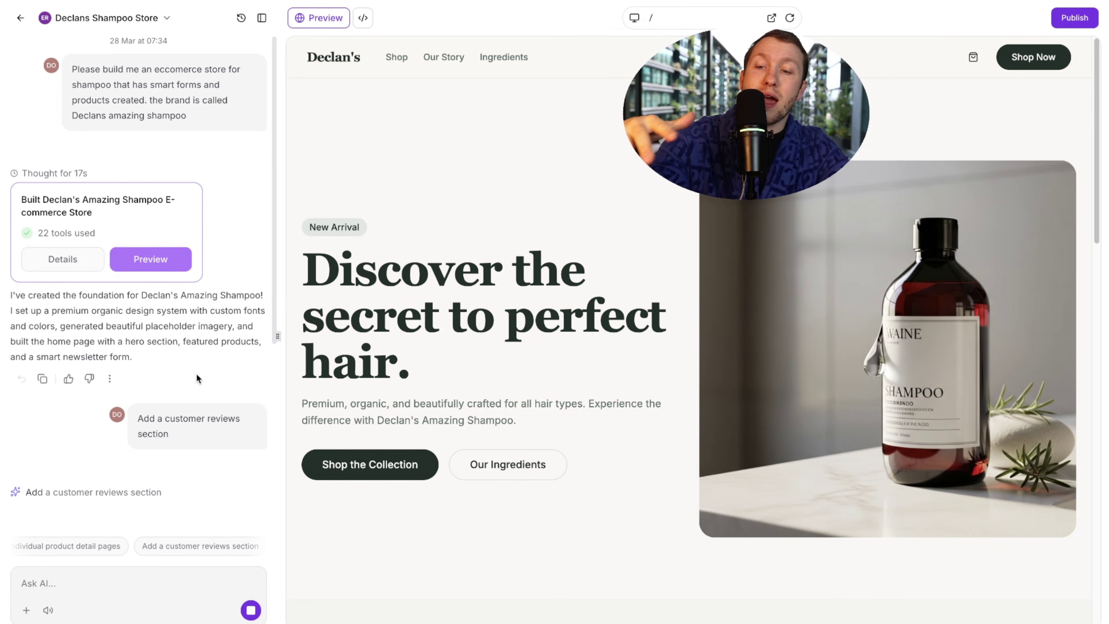
pyautogui.scroll(-5, 195, 373)
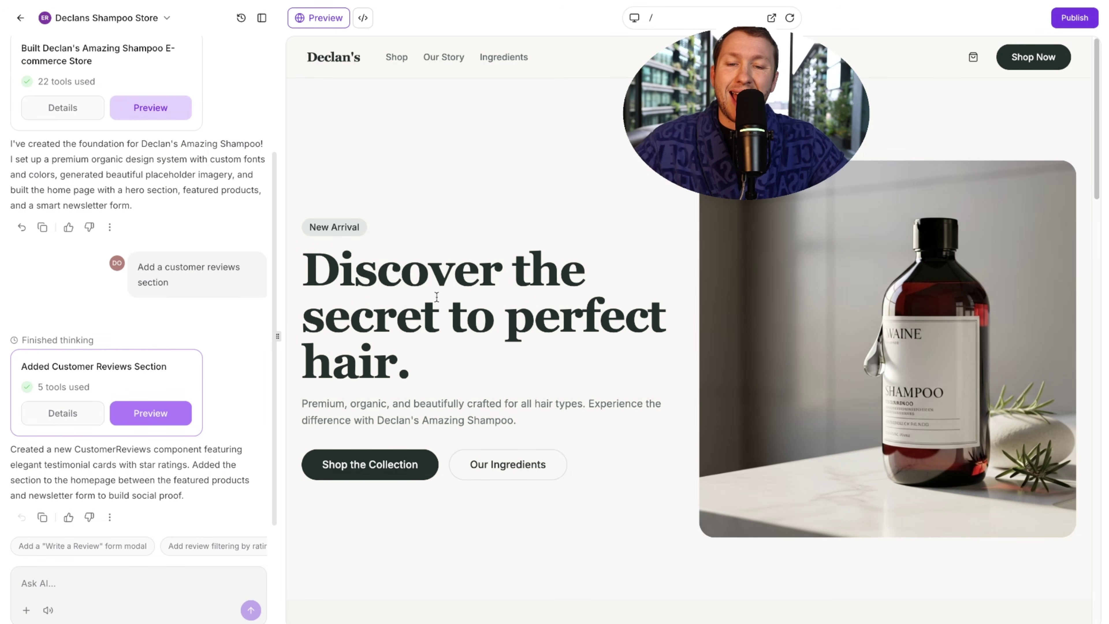
pyautogui.scroll(-15, 437, 302)
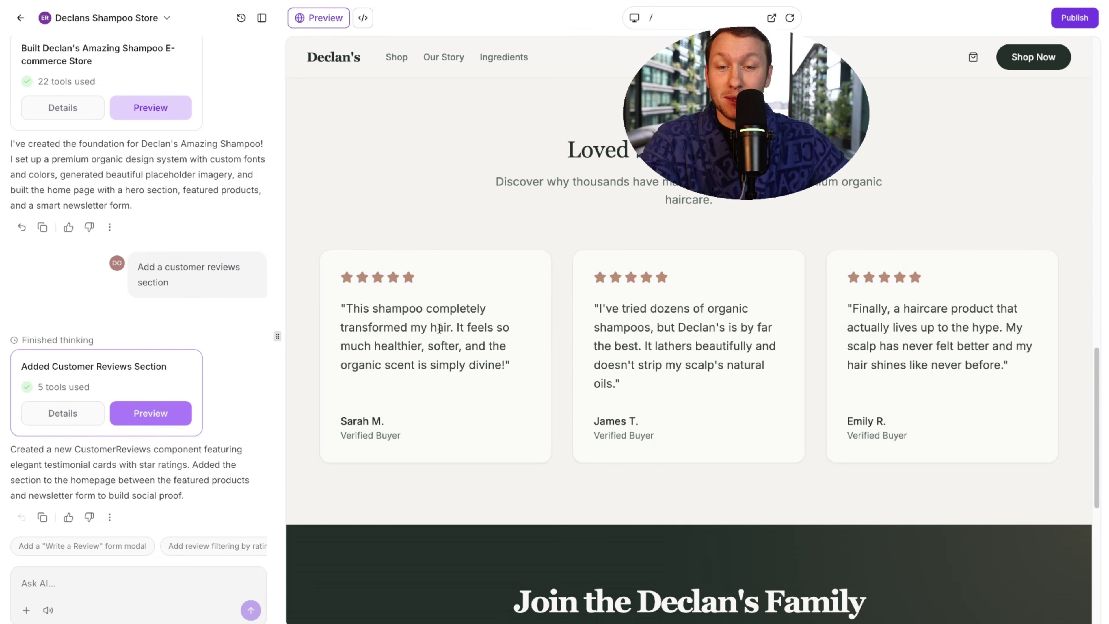
pyautogui.scroll(2, 965, 397)
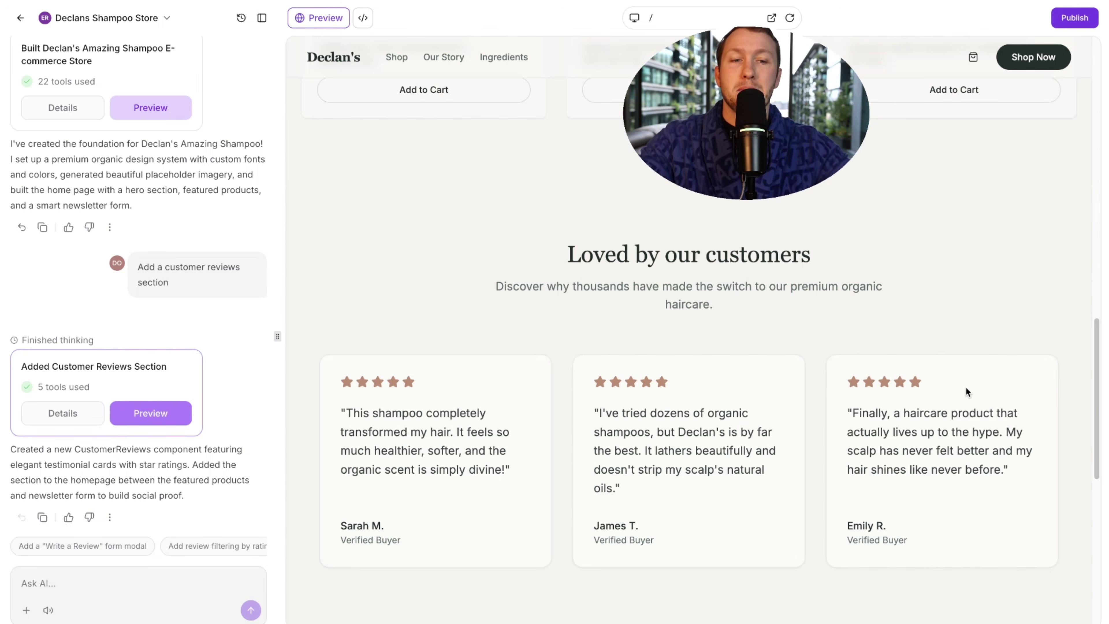
pyautogui.scroll(15, 910, 280)
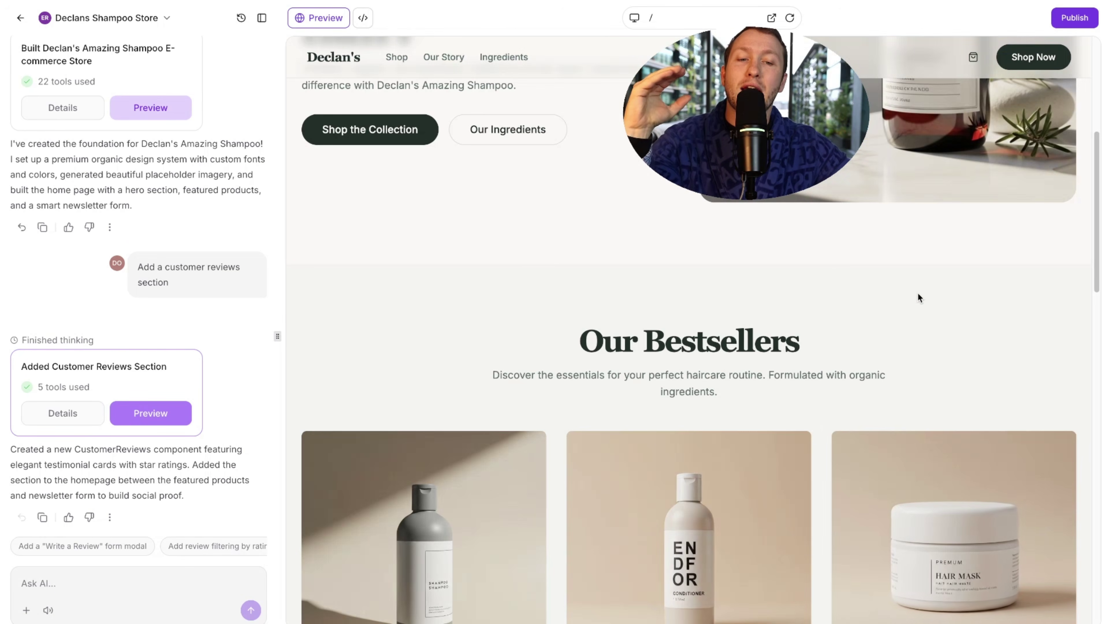
pyautogui.scroll(-12, 916, 278)
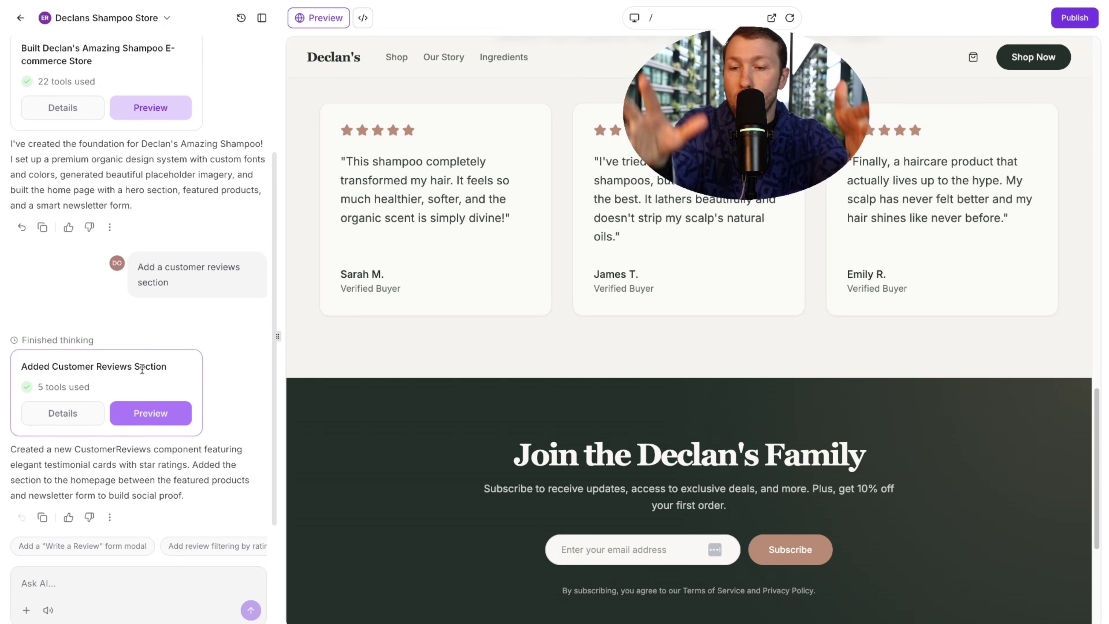
pyautogui.click(61, 585)
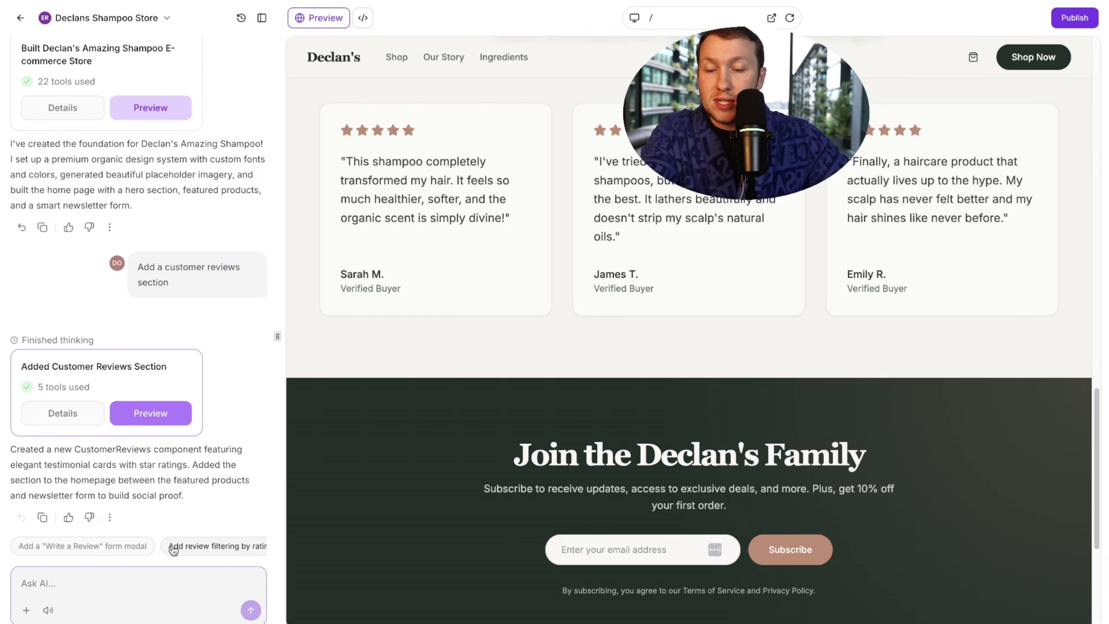
pyautogui.hscroll(3, 174, 549)
pyautogui.hscroll(5, 174, 550)
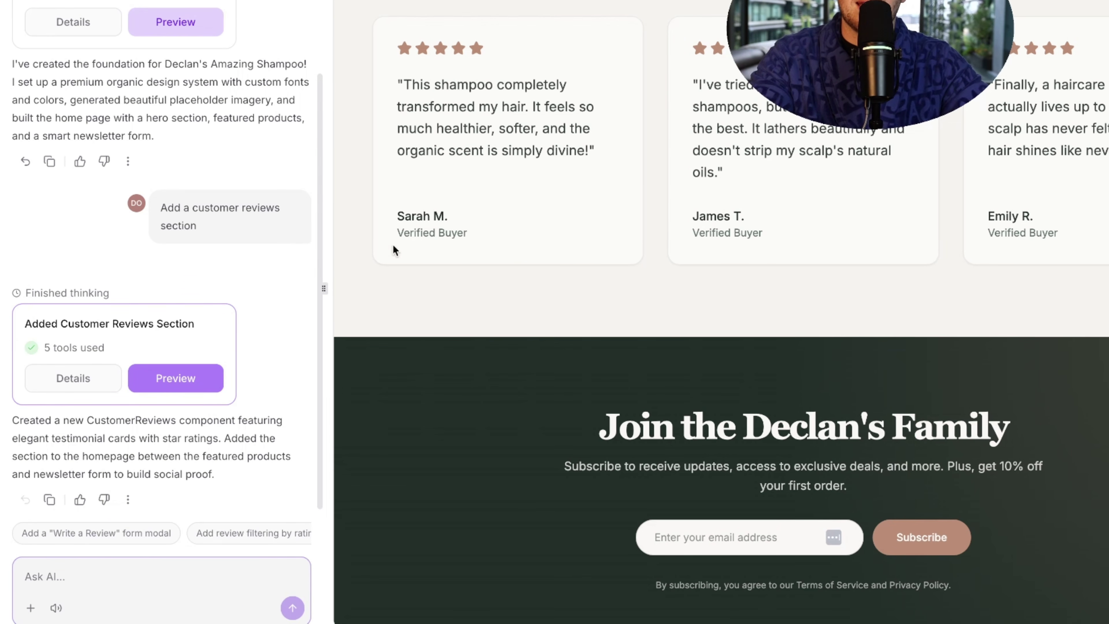
# Step: View the project's code files and return to the store preview, briefly hiding and restoring the chat panel
pyautogui.scroll(5, 487, 304)
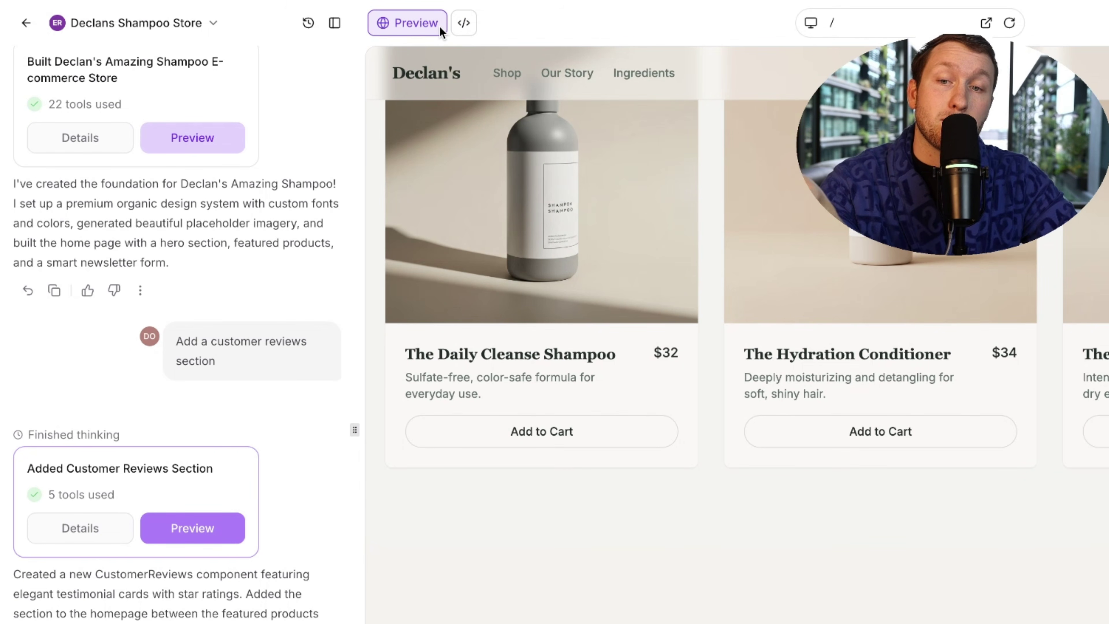
pyautogui.click(456, 25)
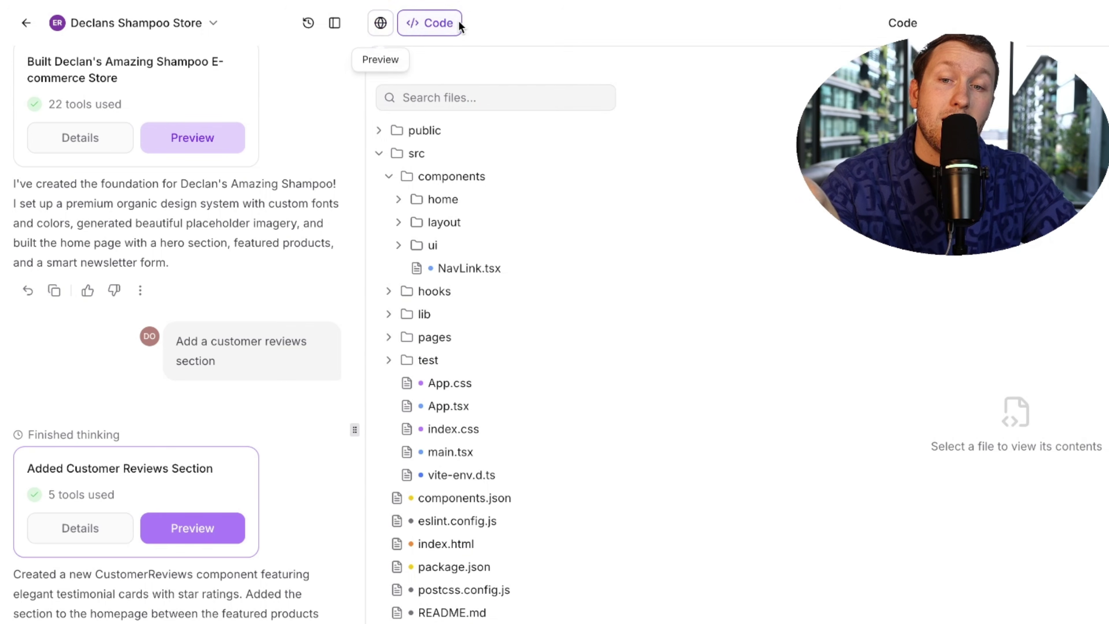
pyautogui.click(381, 23)
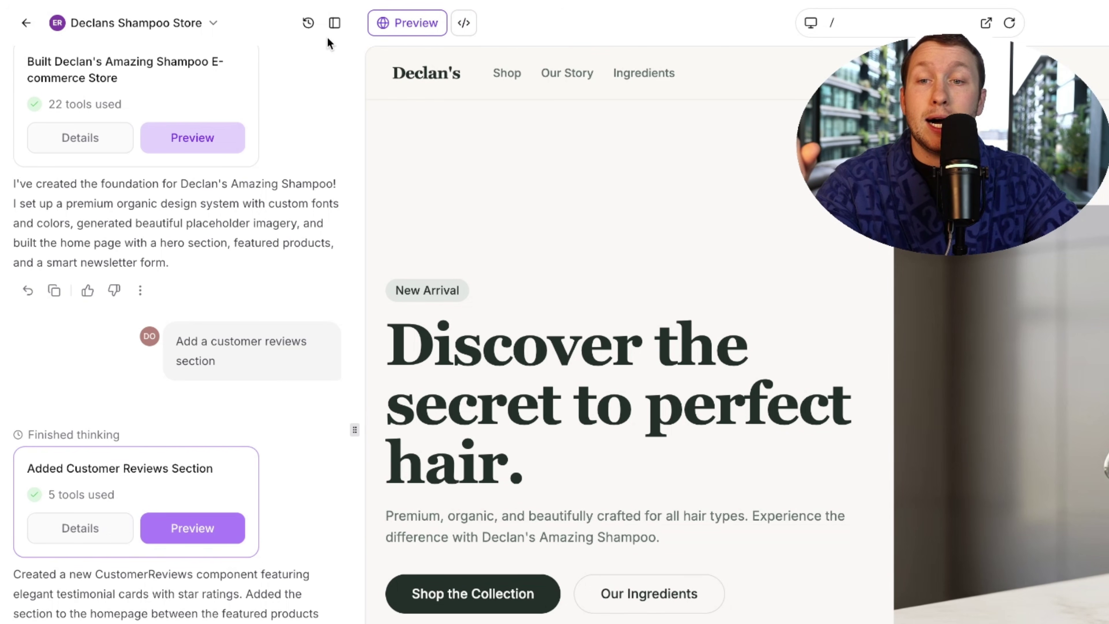
pyautogui.click(335, 22)
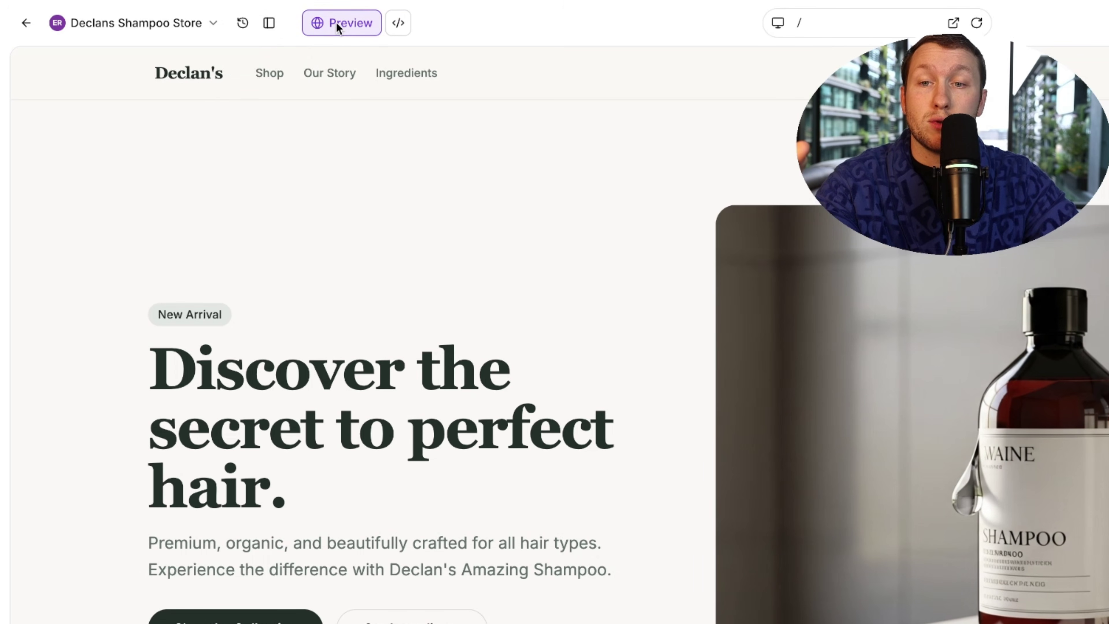
pyautogui.click(280, 24)
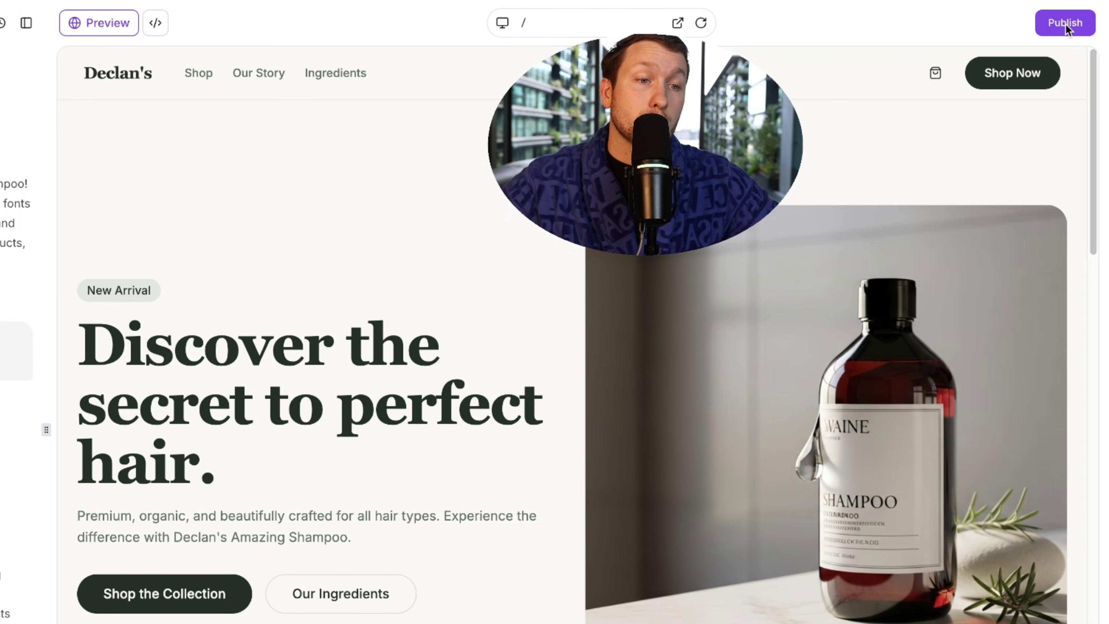
# Step: Check the publishing options for the website address and custom domain, and close them without publishing
pyautogui.click(1066, 23)
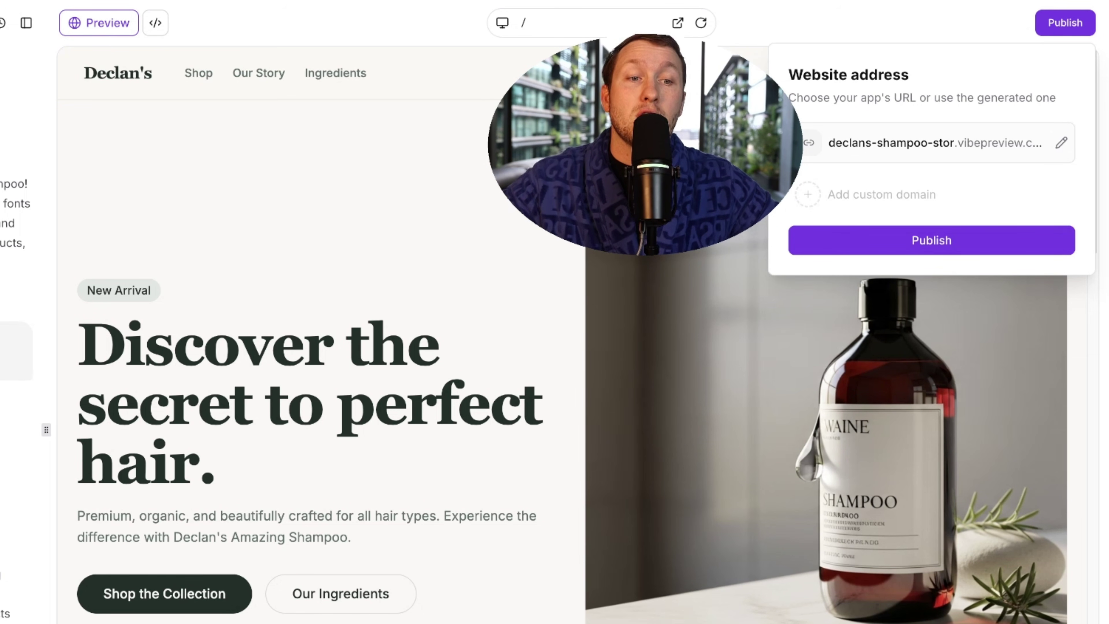
pyautogui.press('Escape')
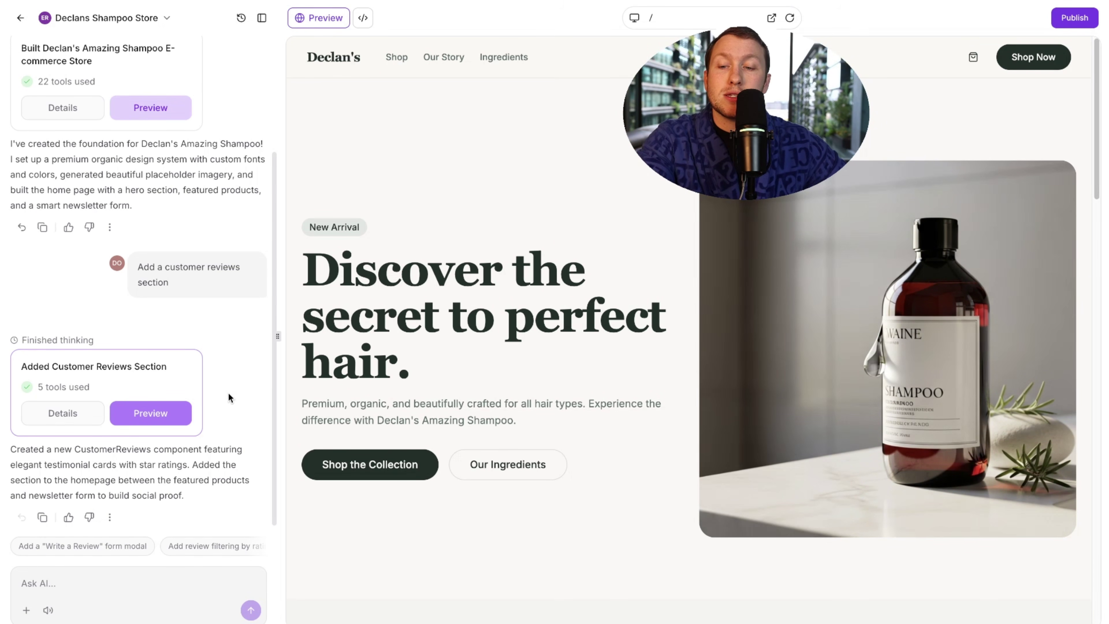
# Step: Ask the AI to recolor the store with the prompt "please change the colors to whiut egold and black"
pyautogui.click(157, 577)
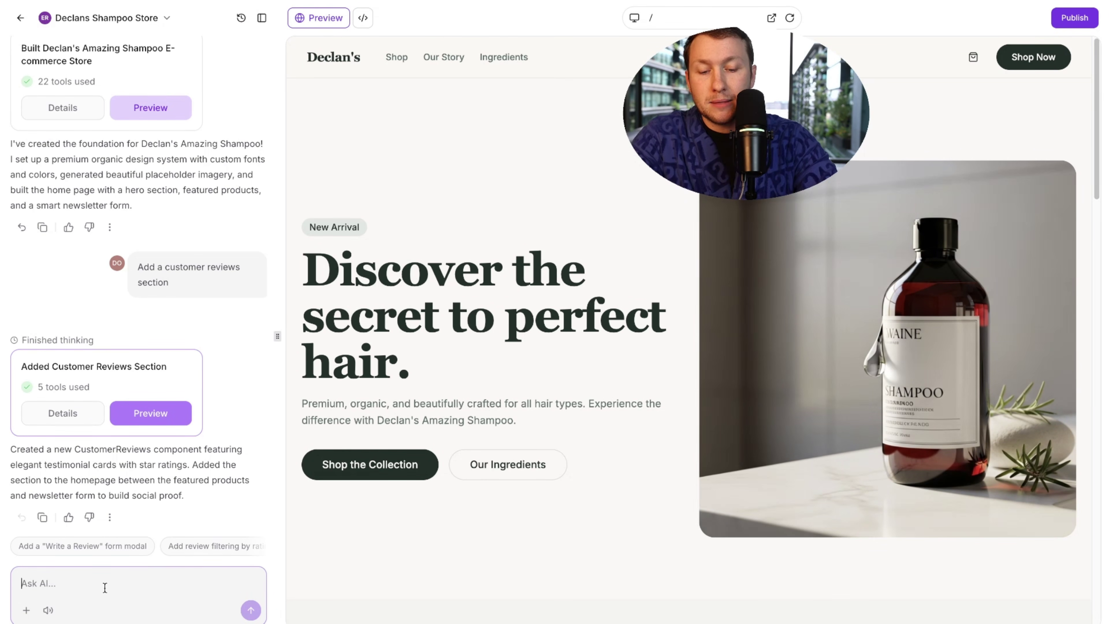
pyautogui.write('please change the col')
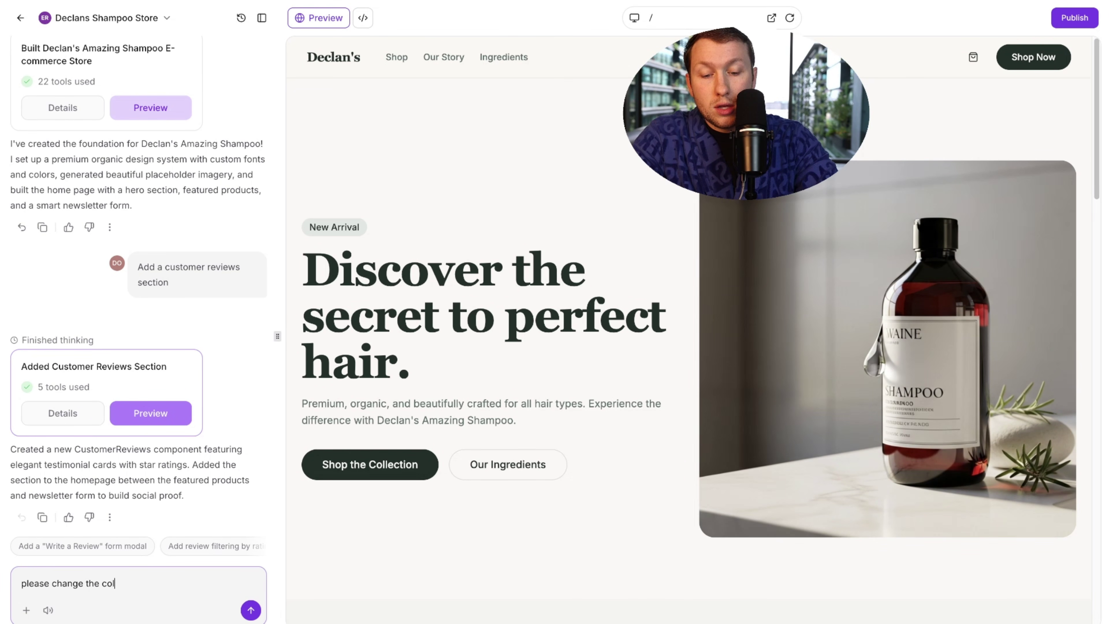
pyautogui.write('ors to')
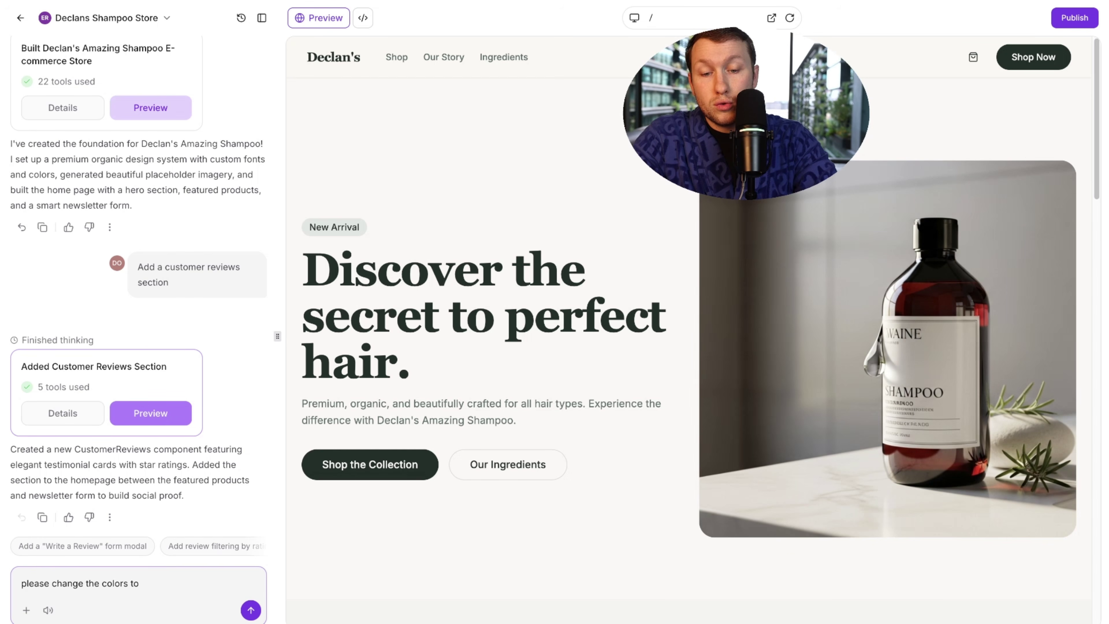
pyautogui.write(' whiut egold ')
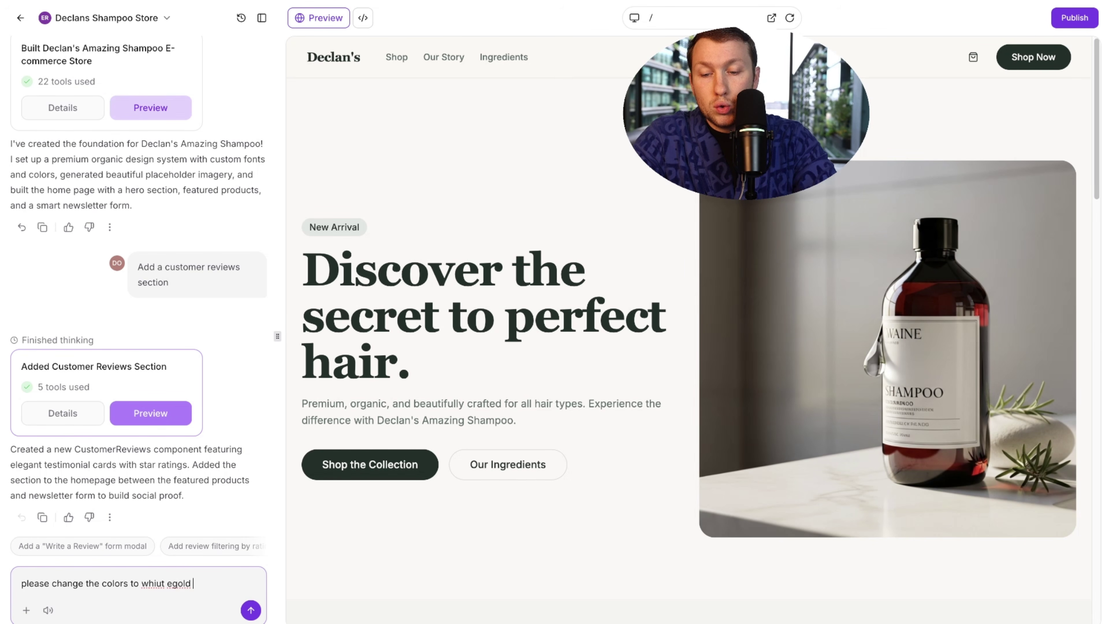
pyautogui.write('and black')
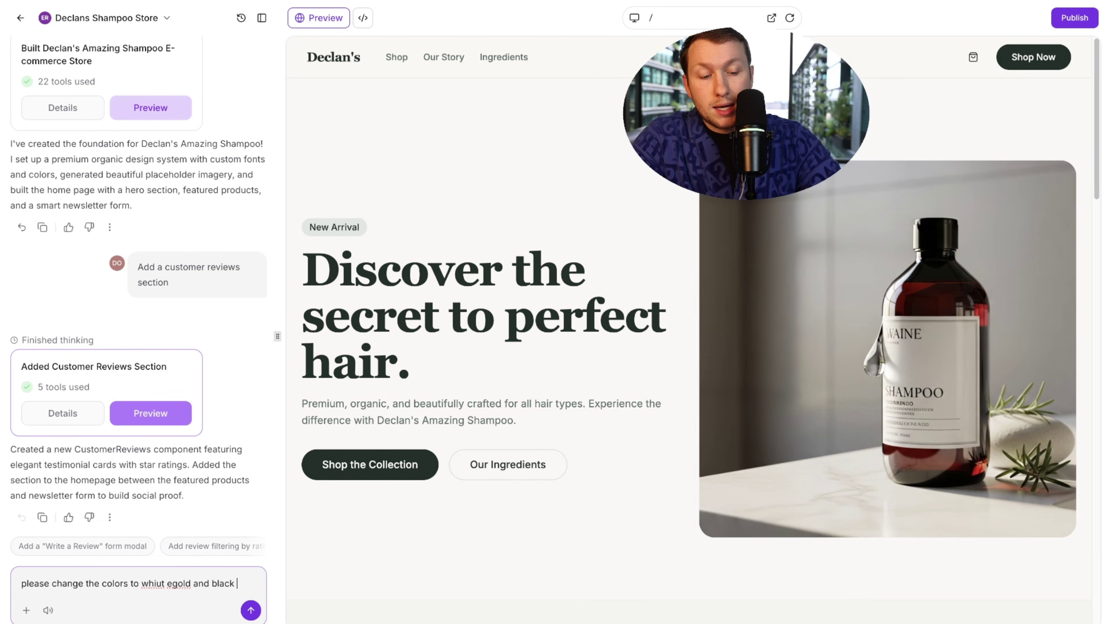
pyautogui.press('Return')
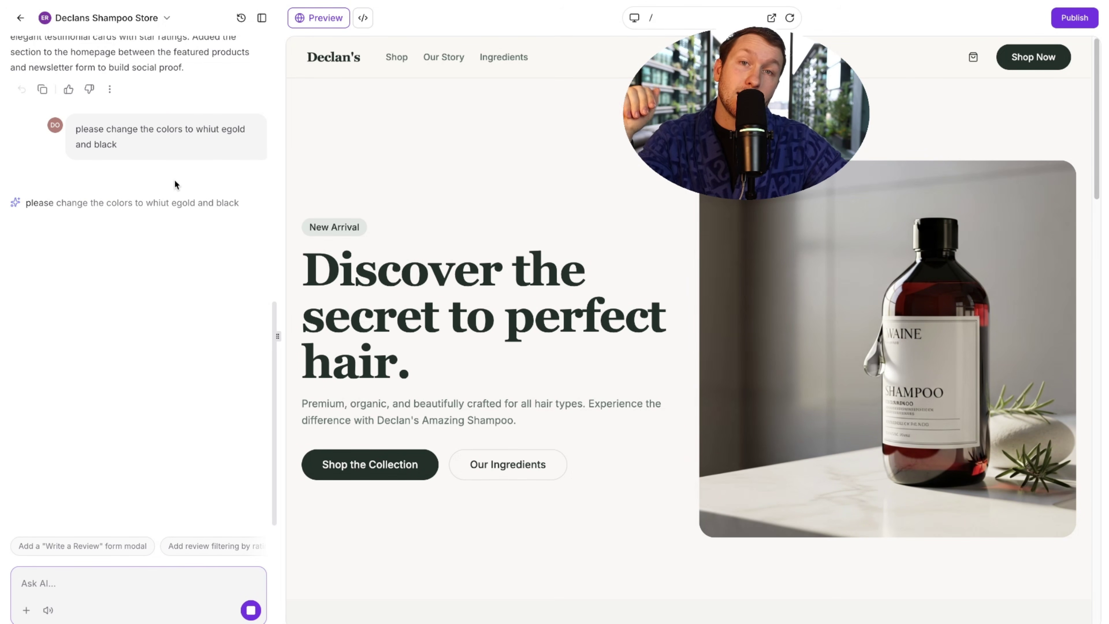
# Step: Examine the recolored store page, including the hero, bestsellers and customer reviews sections
pyautogui.scroll(-10, 379, 223)
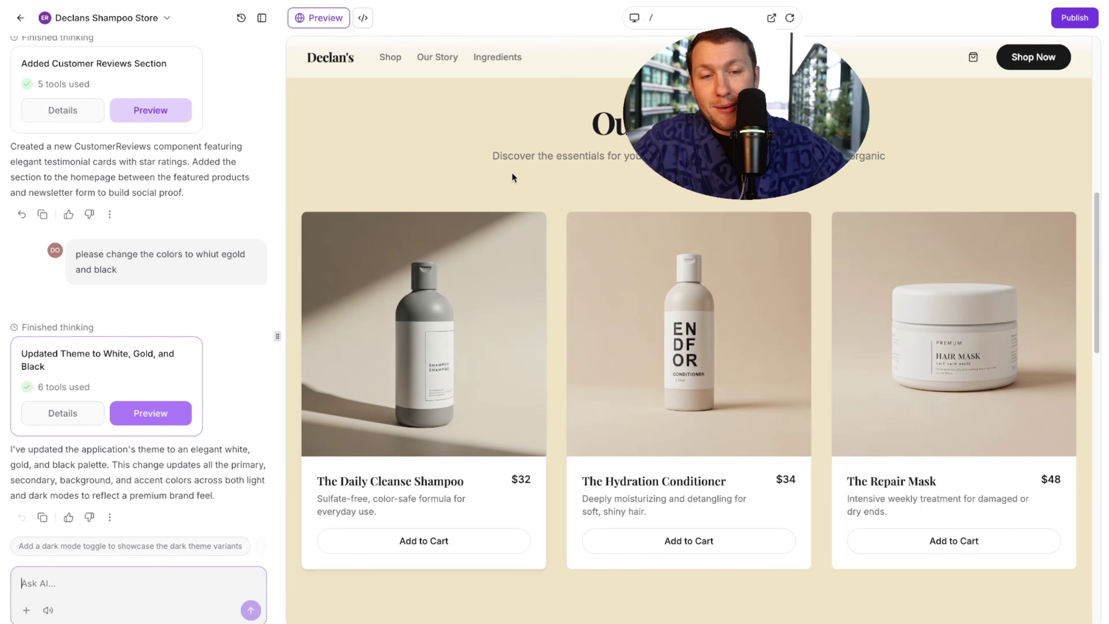
pyautogui.scroll(-10, 546, 286)
pyautogui.scroll(5, 559, 256)
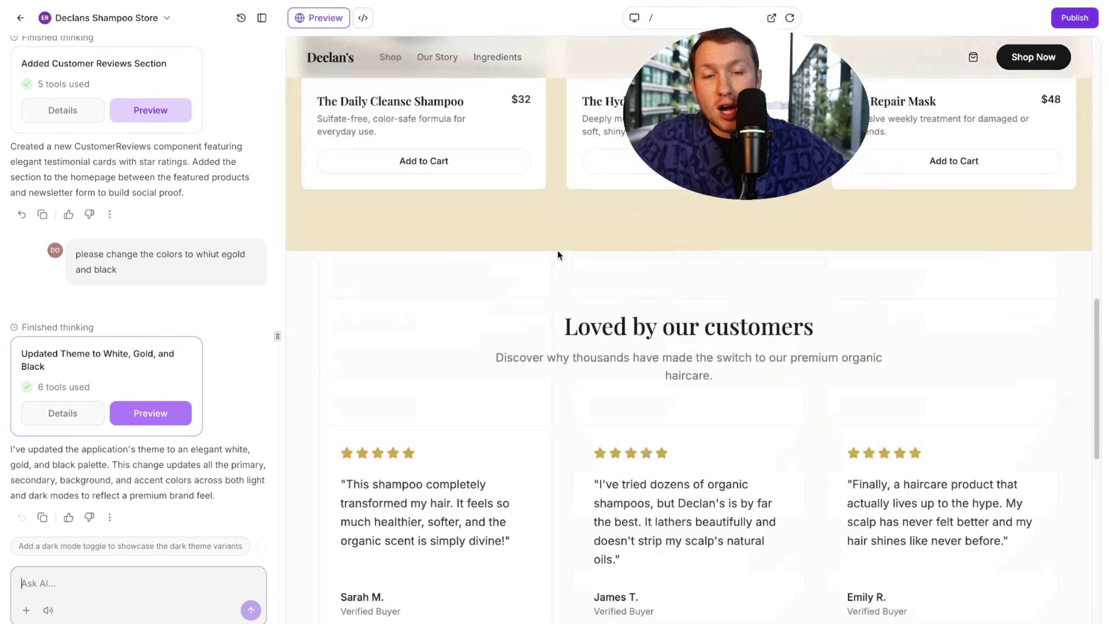
pyautogui.scroll(10, 448, 295)
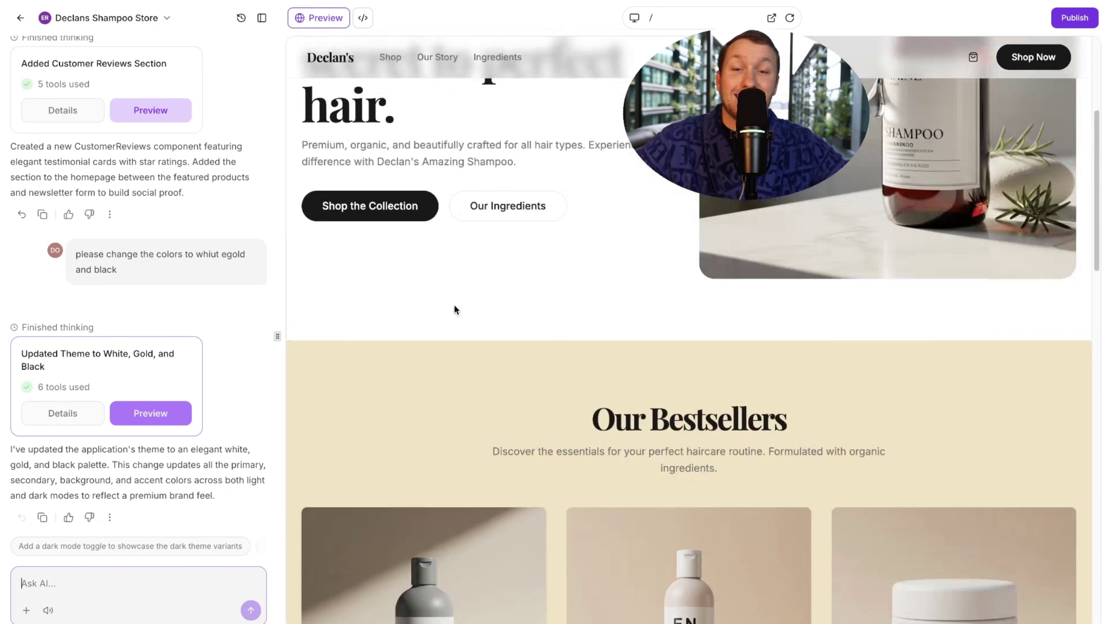
pyautogui.scroll(-8, 463, 305)
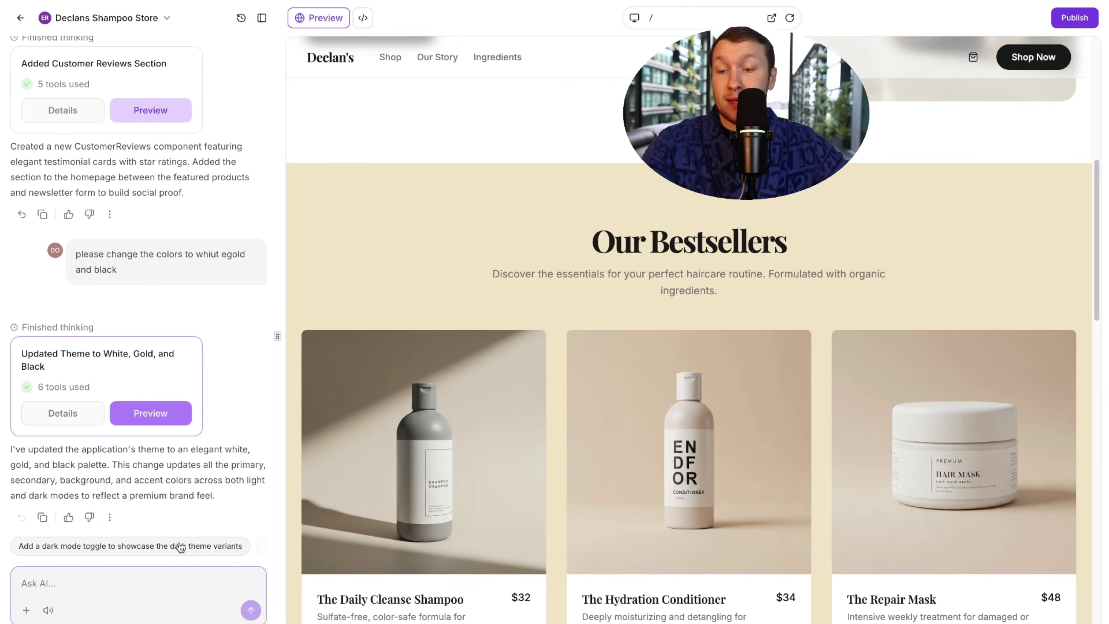
# Step: Ask the AI to translate the store with the prompt "make entire website into french instead of english"
pyautogui.click(125, 574)
pyautogui.write('make ent')
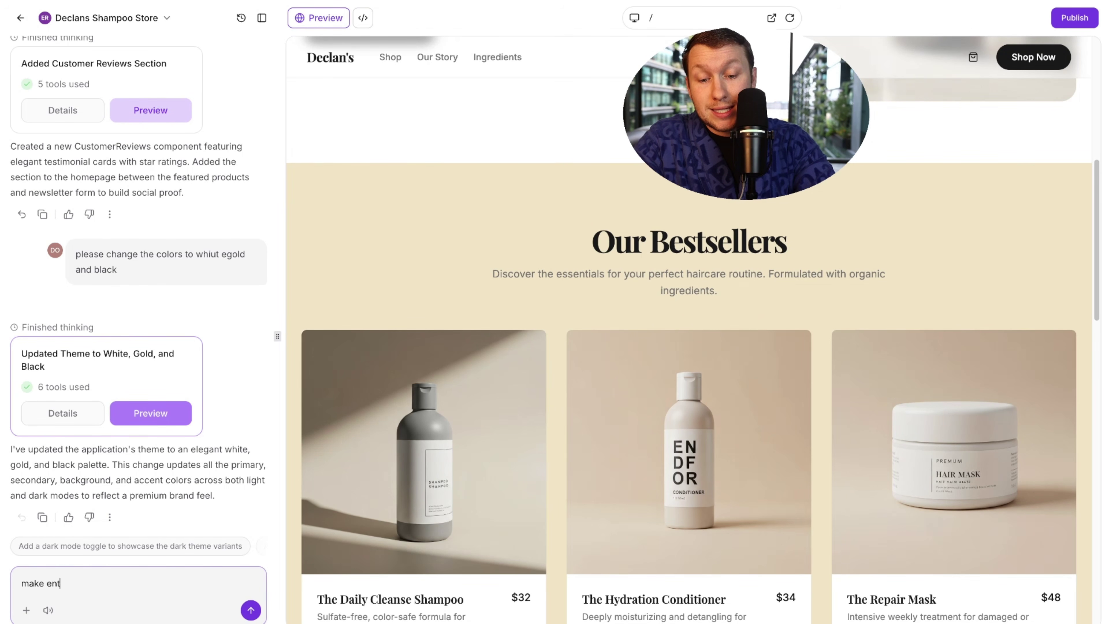
pyautogui.write('ire website int')
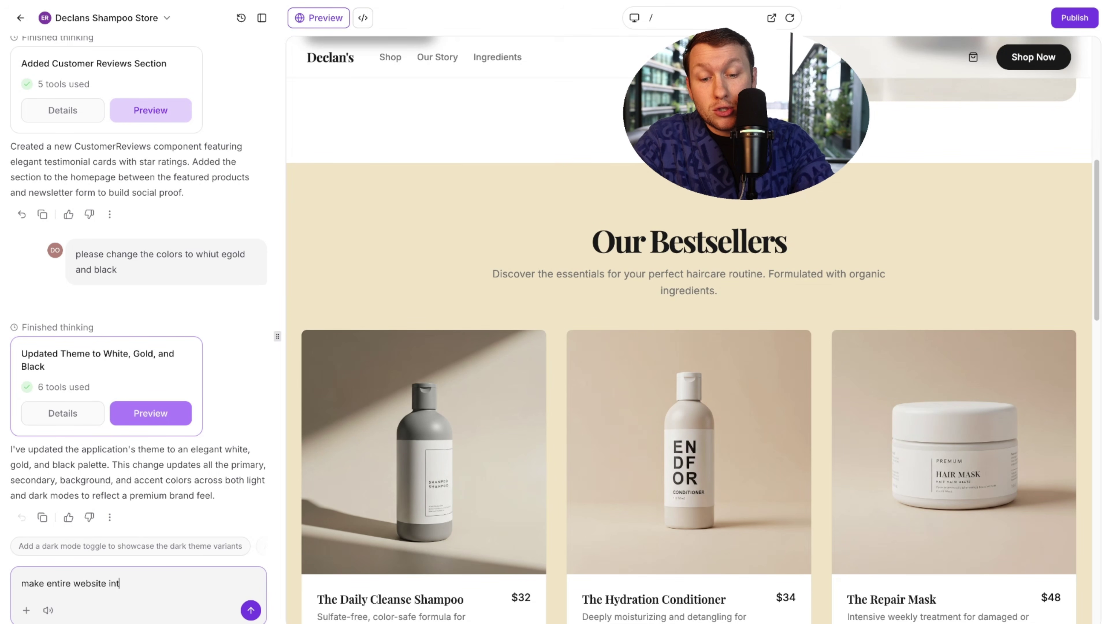
pyautogui.write('o french')
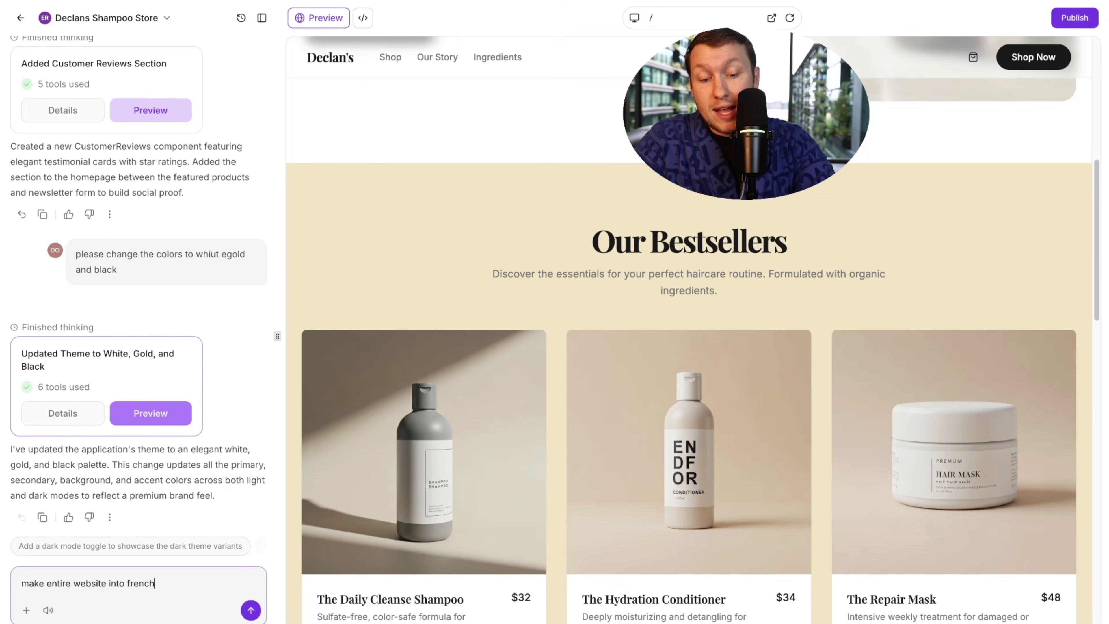
pyautogui.write(' instead of english')
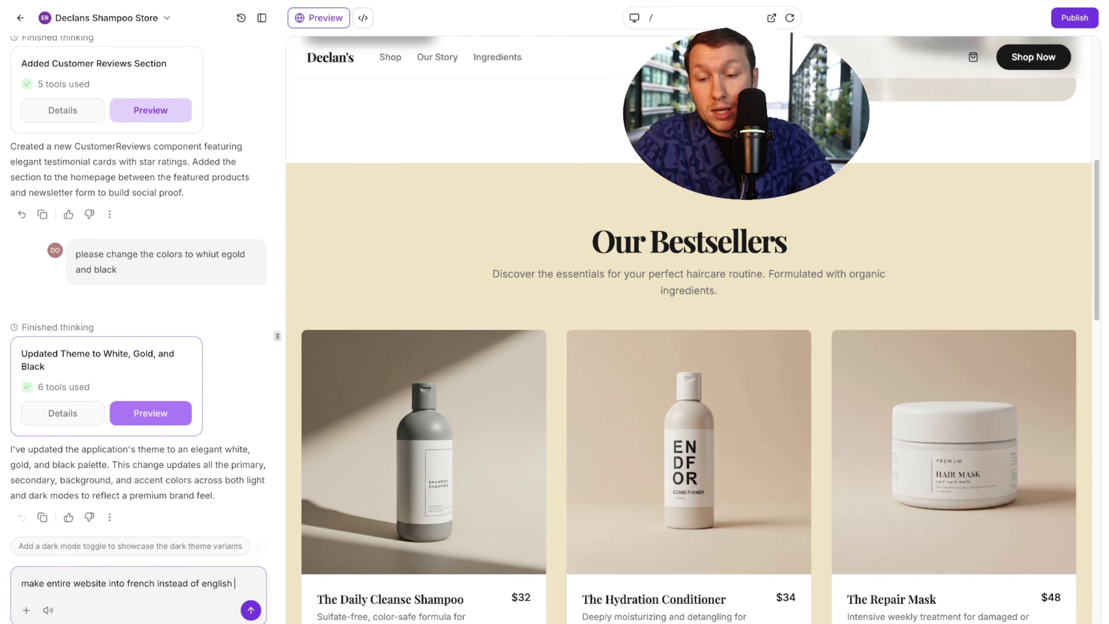
pyautogui.press('Return')
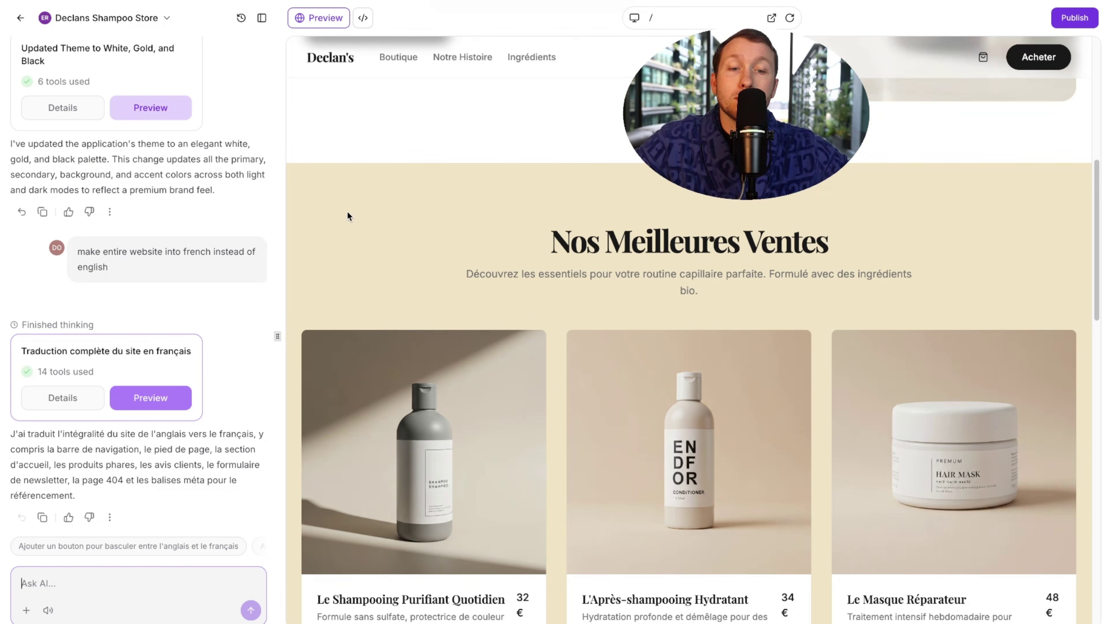
# Step: Review the French version of the store page, from the product cards and customer reviews to the newsletter form
pyautogui.scroll(-15, 421, 223)
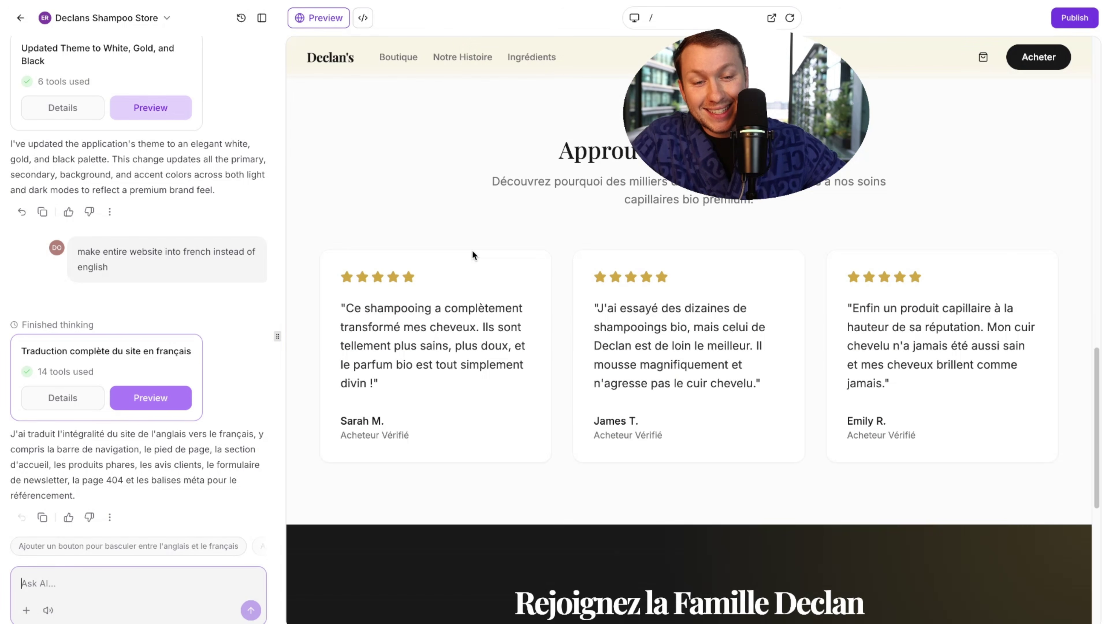
pyautogui.scroll(-5, 472, 253)
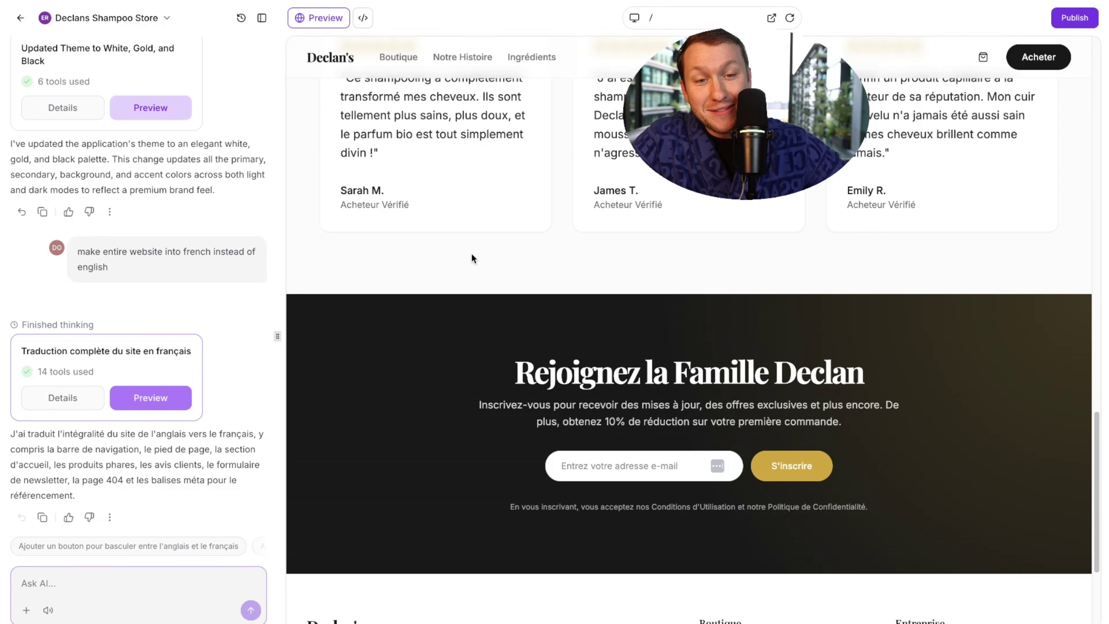
pyautogui.scroll(3, 474, 256)
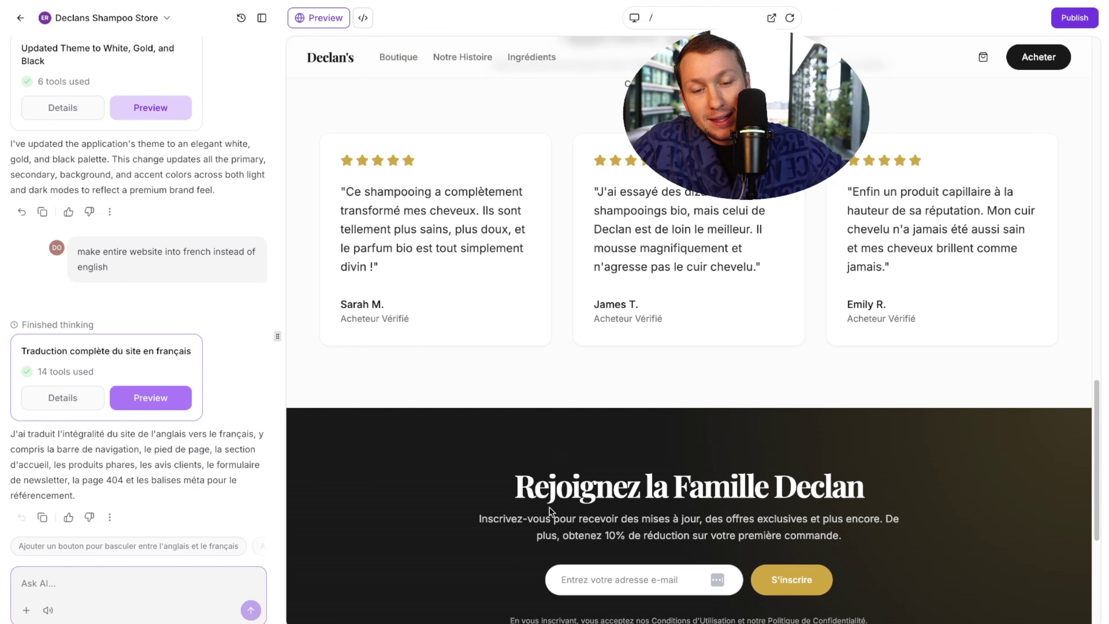
pyautogui.scroll(15, 472, 401)
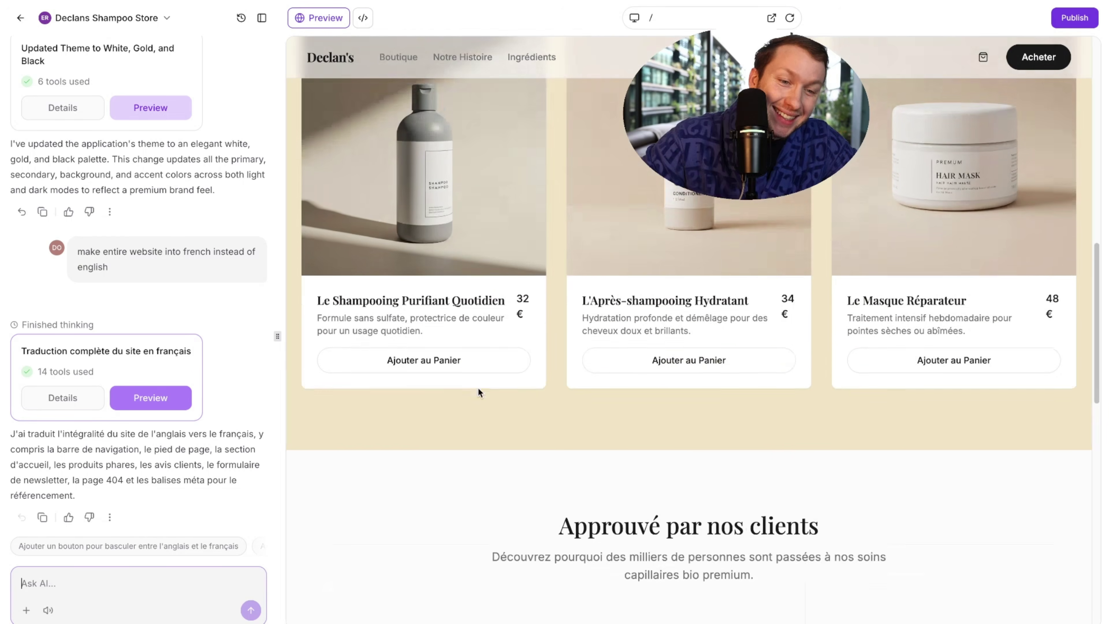
# Step: Reopen the shampoo store project from the recent projects on the AI Studio home page, and return to that home page
pyautogui.scroll(8, 484, 381)
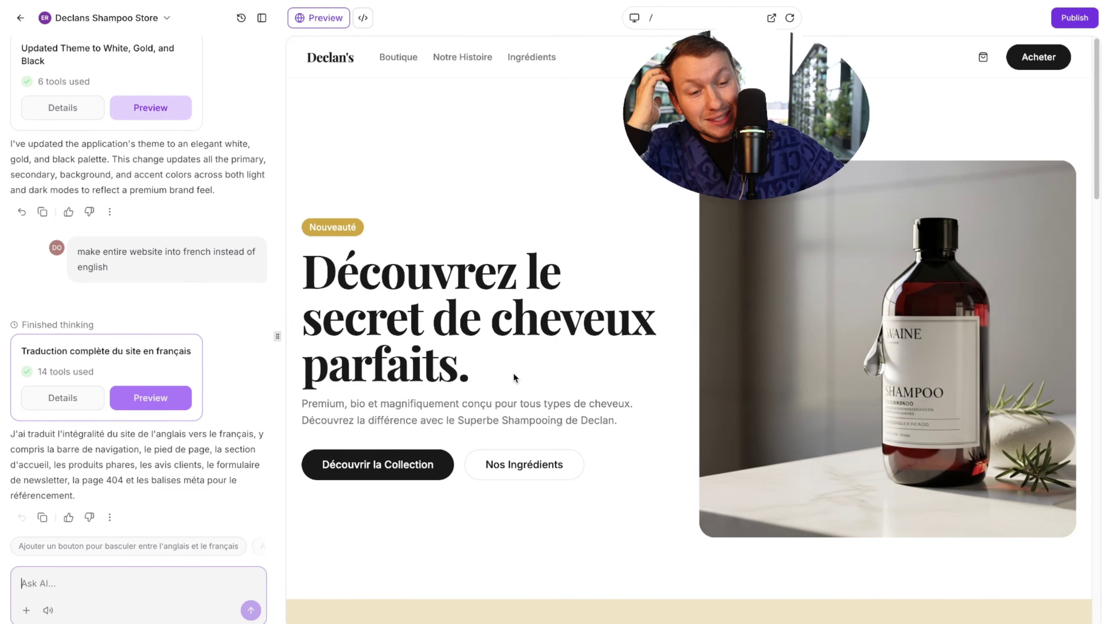
pyautogui.click(213, 577)
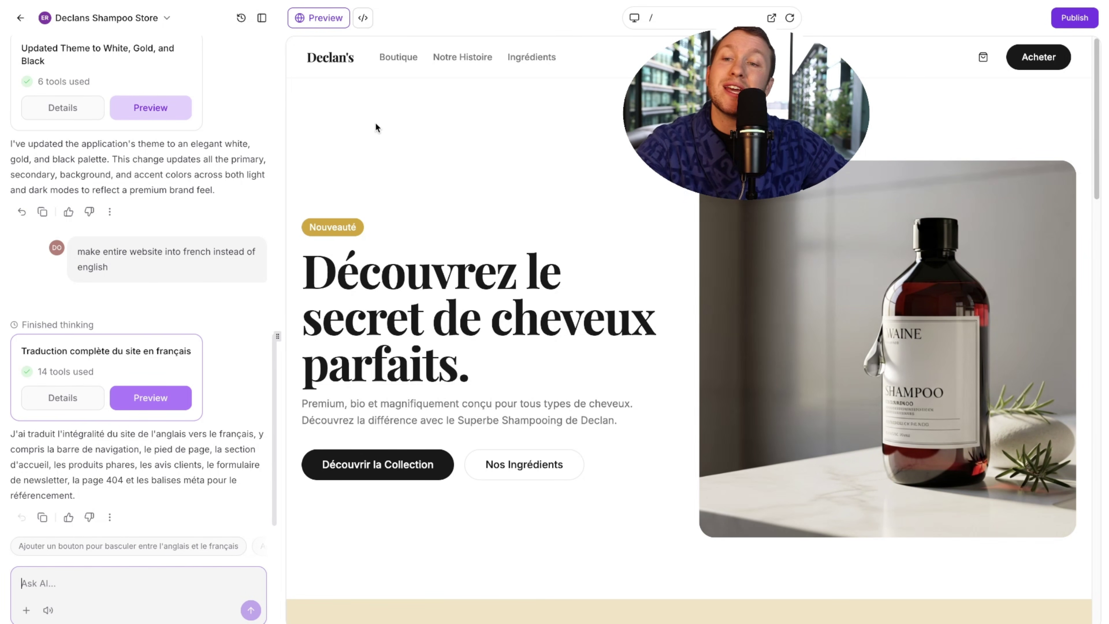
pyautogui.click(20, 18)
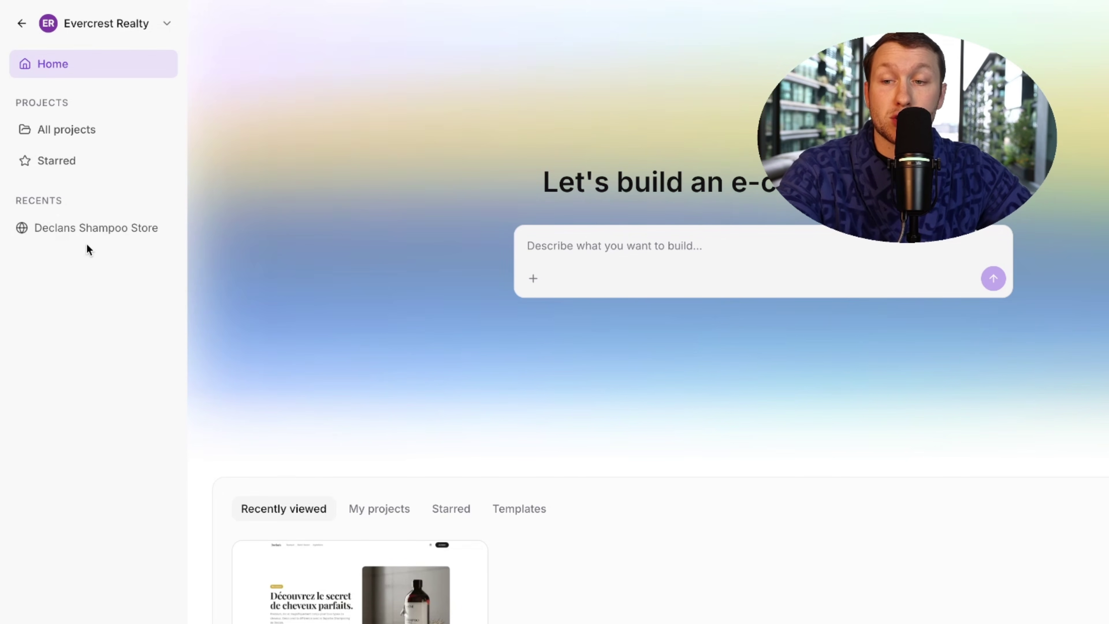
pyautogui.click(74, 232)
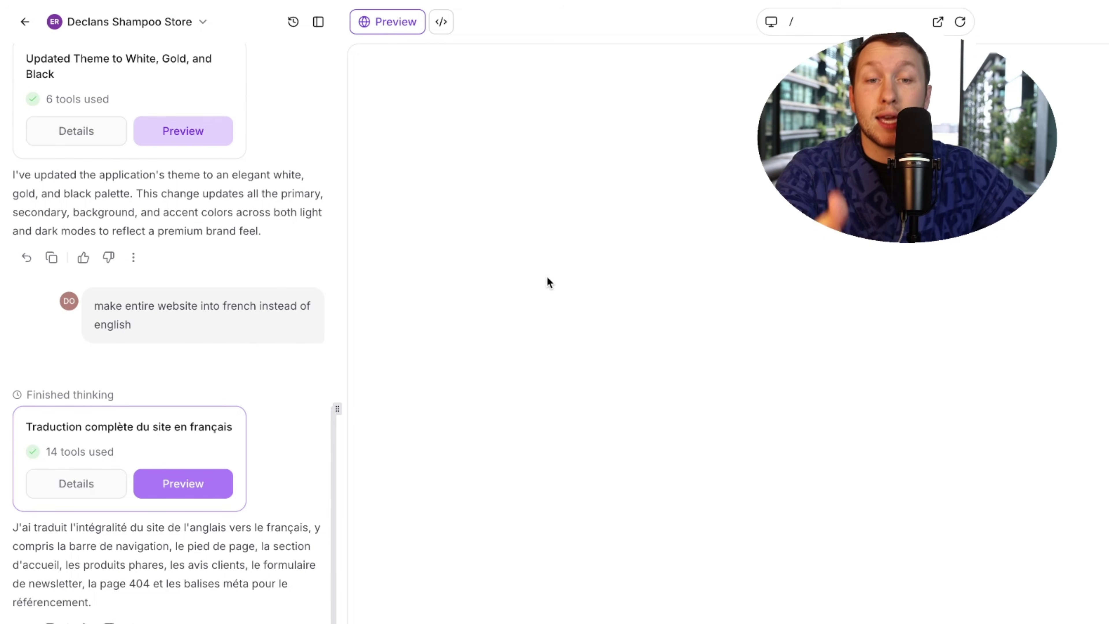
pyautogui.click(25, 22)
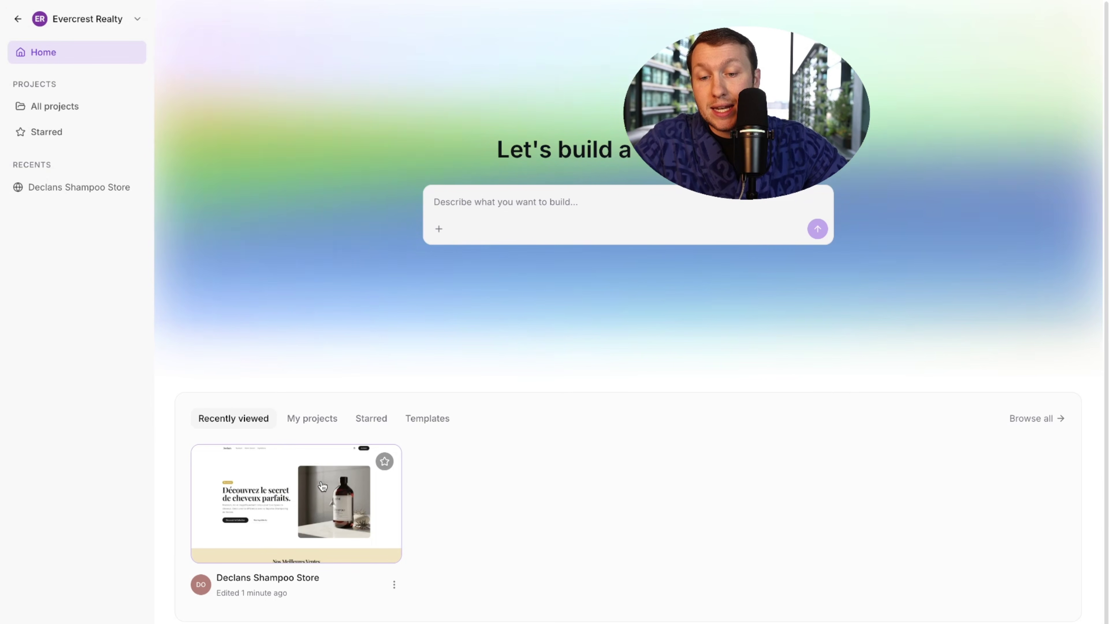
# Step: Star the shampoo store project and check it in the Starred and All projects lists
pyautogui.click(388, 463)
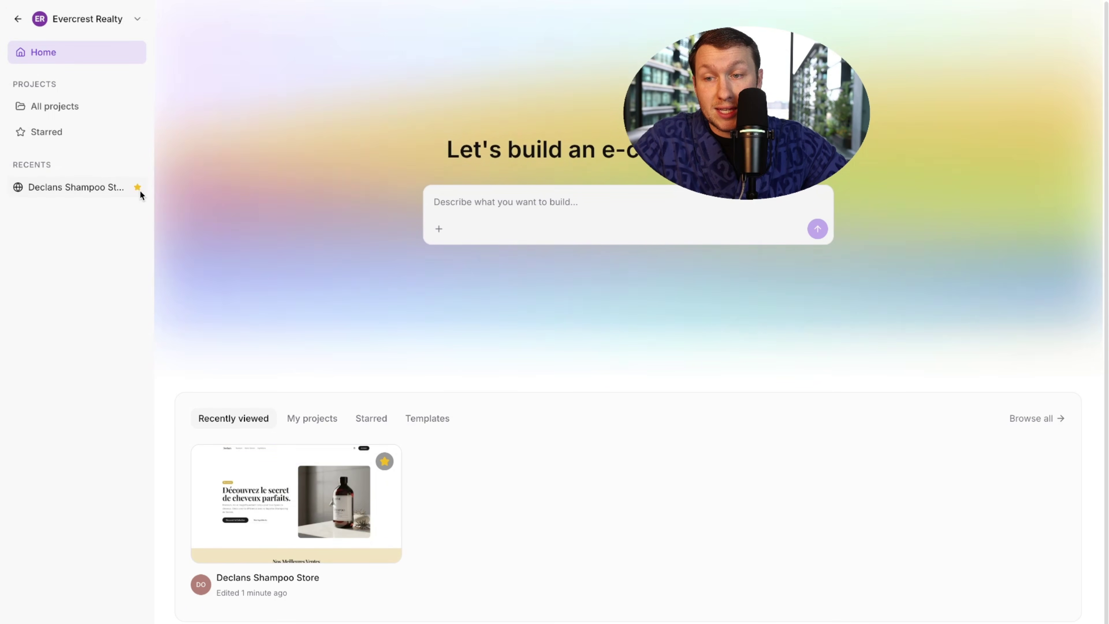
pyautogui.click(32, 141)
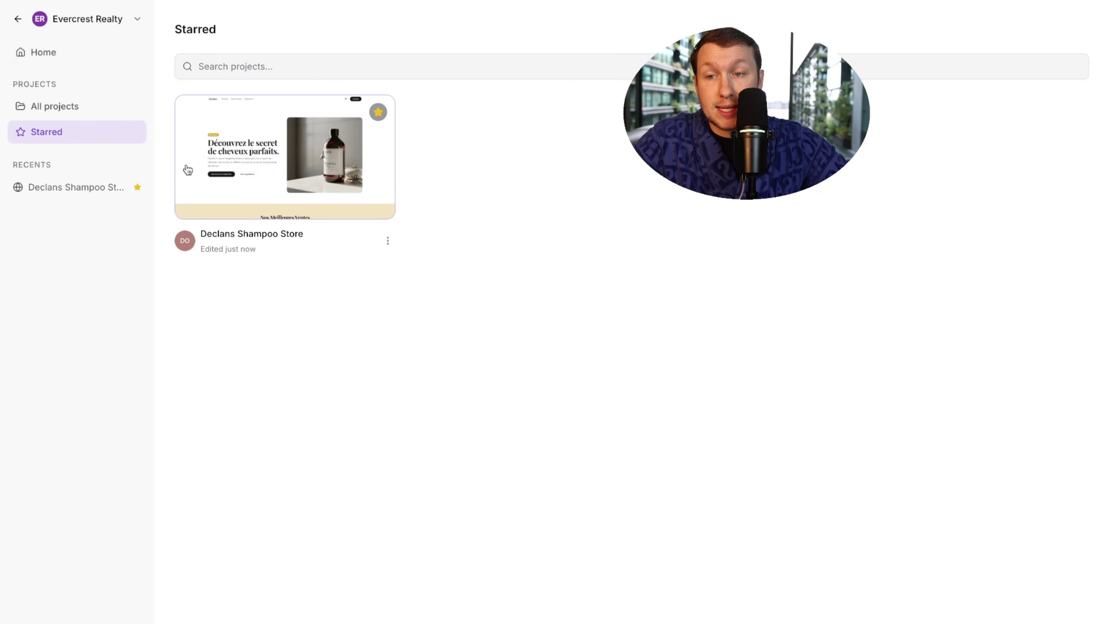
pyautogui.click(87, 106)
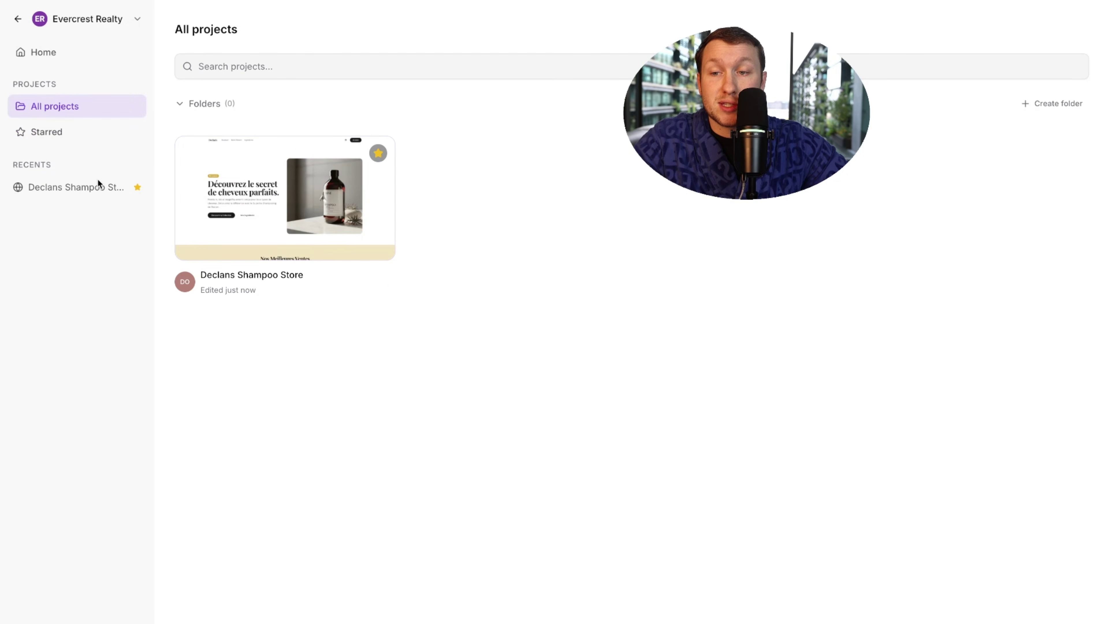
# Step: Return to the AI Studio home page and remove the star from the shampoo store project
pyautogui.click(96, 187)
pyautogui.click(23, 20)
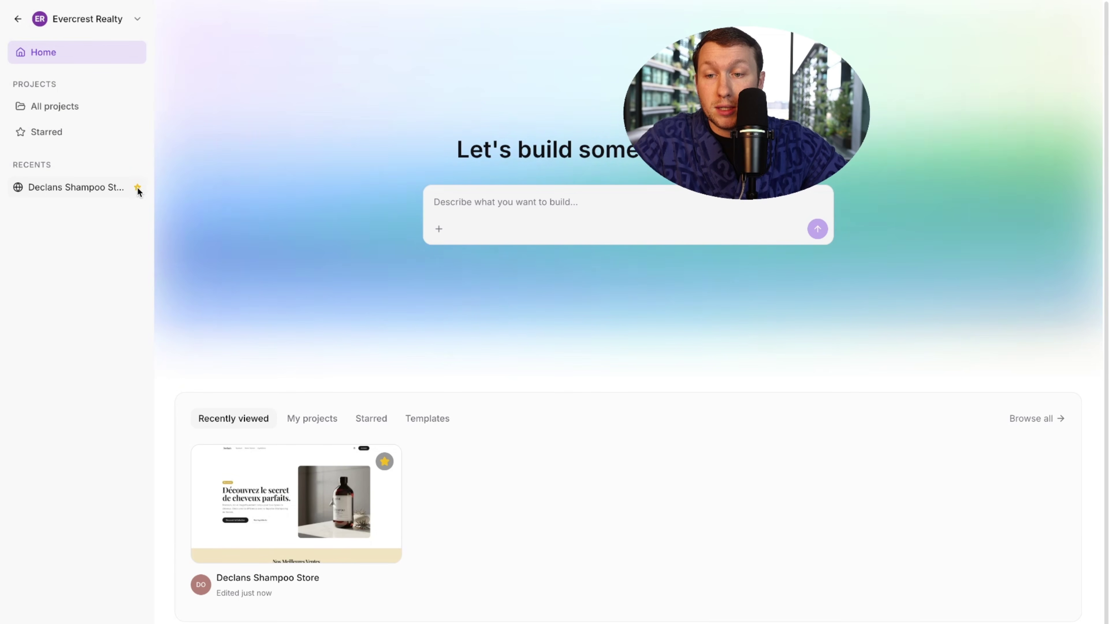
pyautogui.click(385, 463)
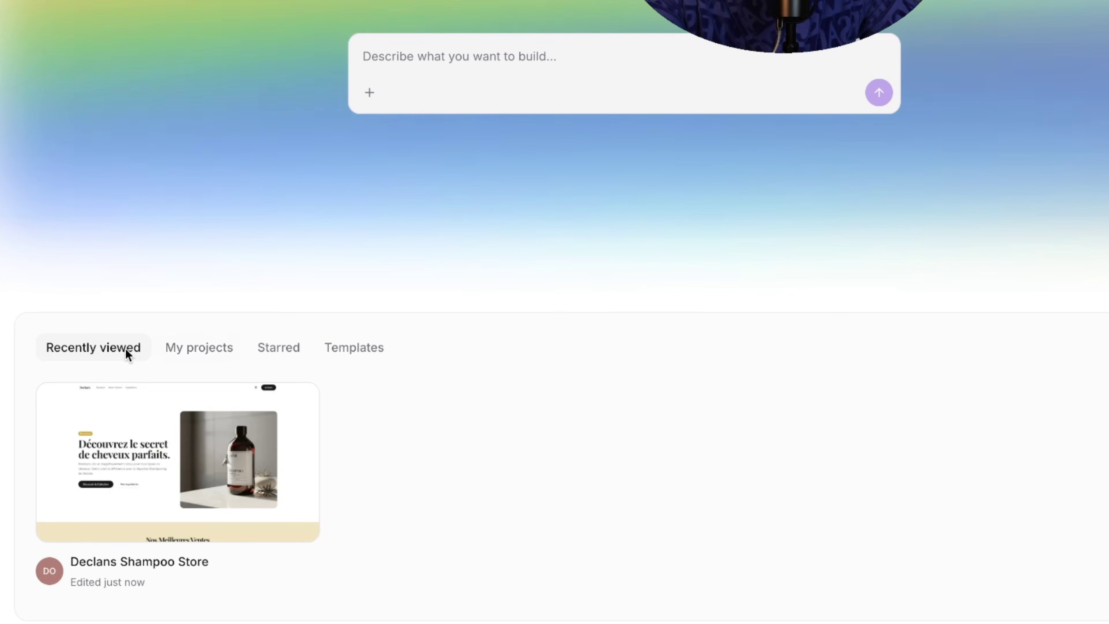
# Step: View the My projects and Starred project lists on the home page
pyautogui.moveTo(247, 459)
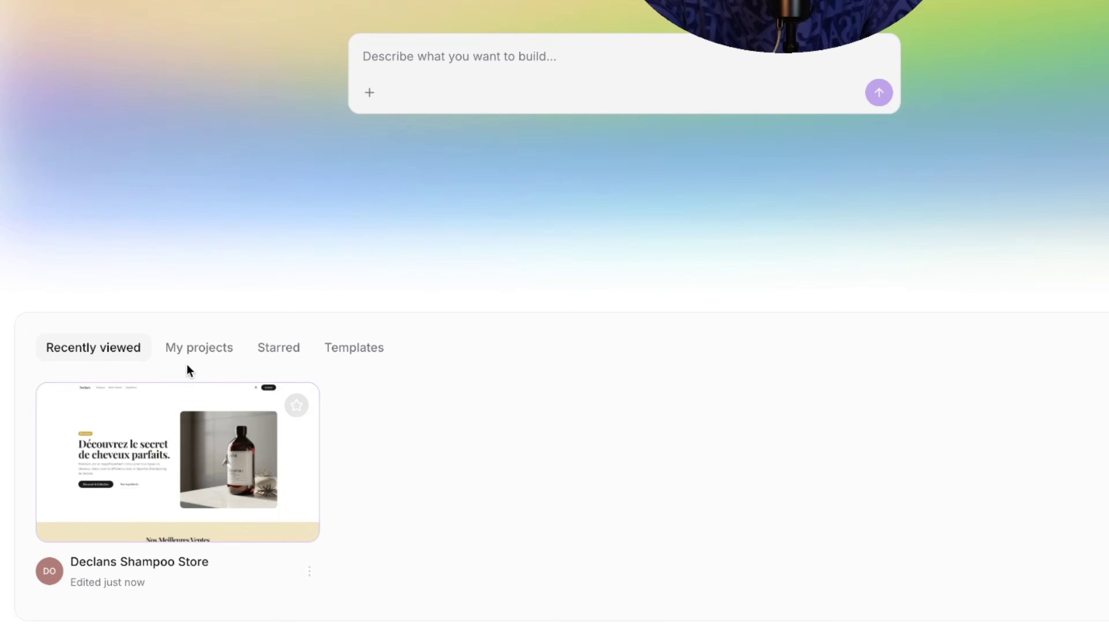
pyautogui.click(202, 348)
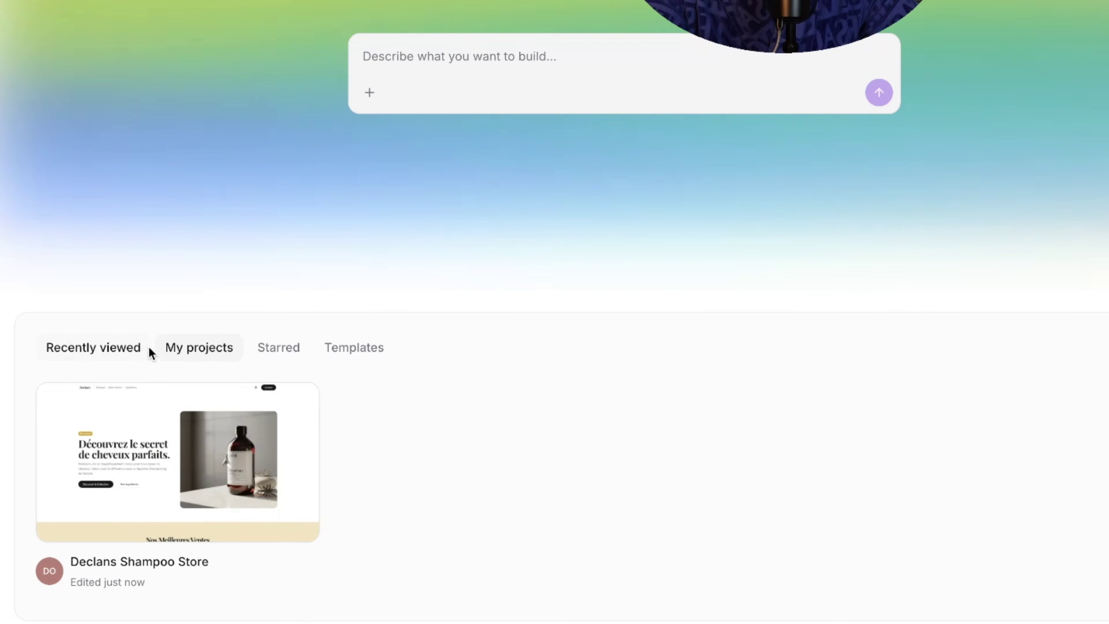
pyautogui.click(267, 349)
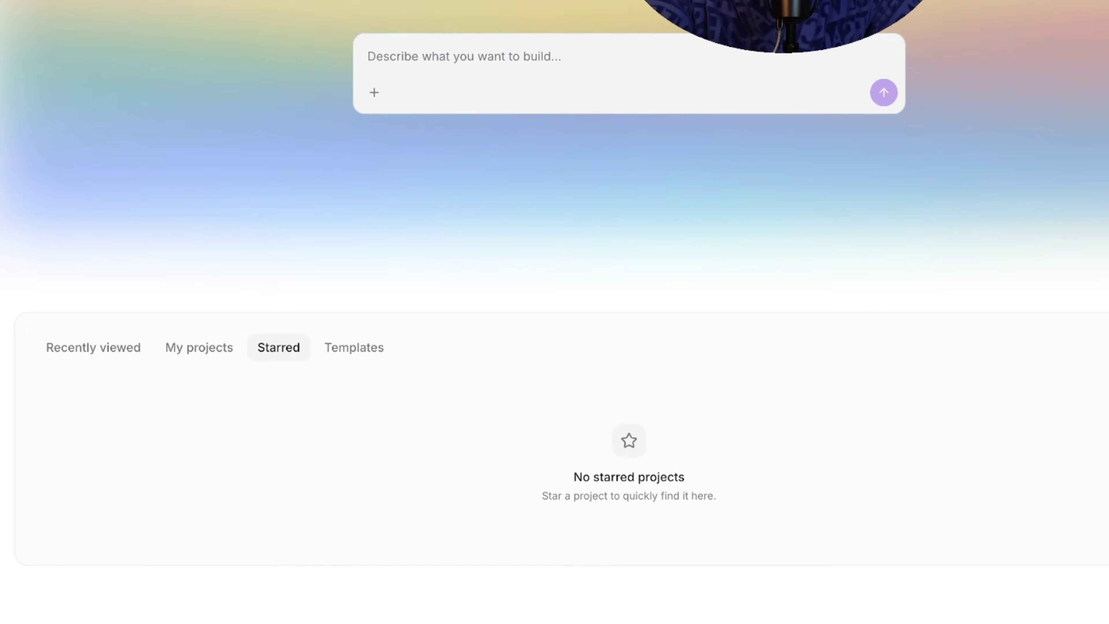
# Step: Browse the project templates and start a new project from the Landing page template
pyautogui.click(324, 348)
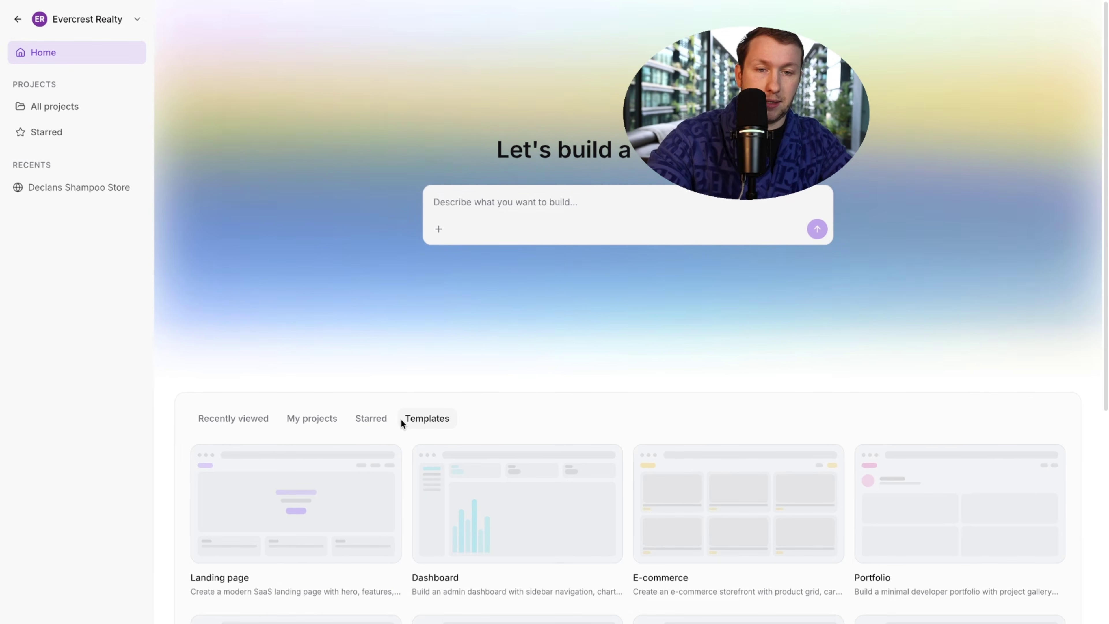
pyautogui.scroll(-5, 406, 426)
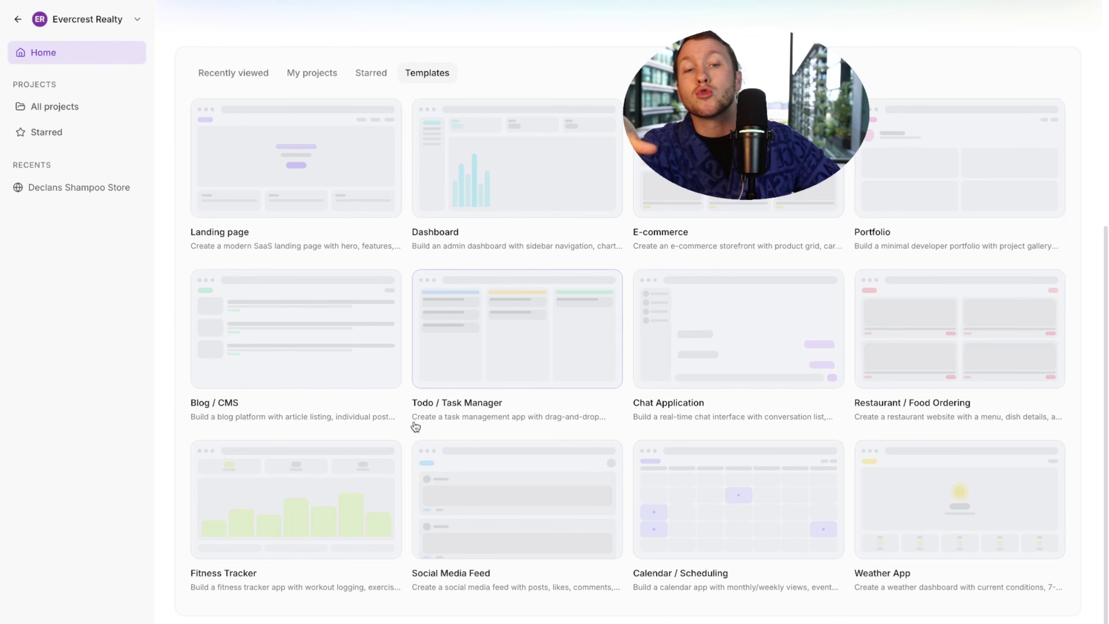
pyautogui.scroll(2, 414, 428)
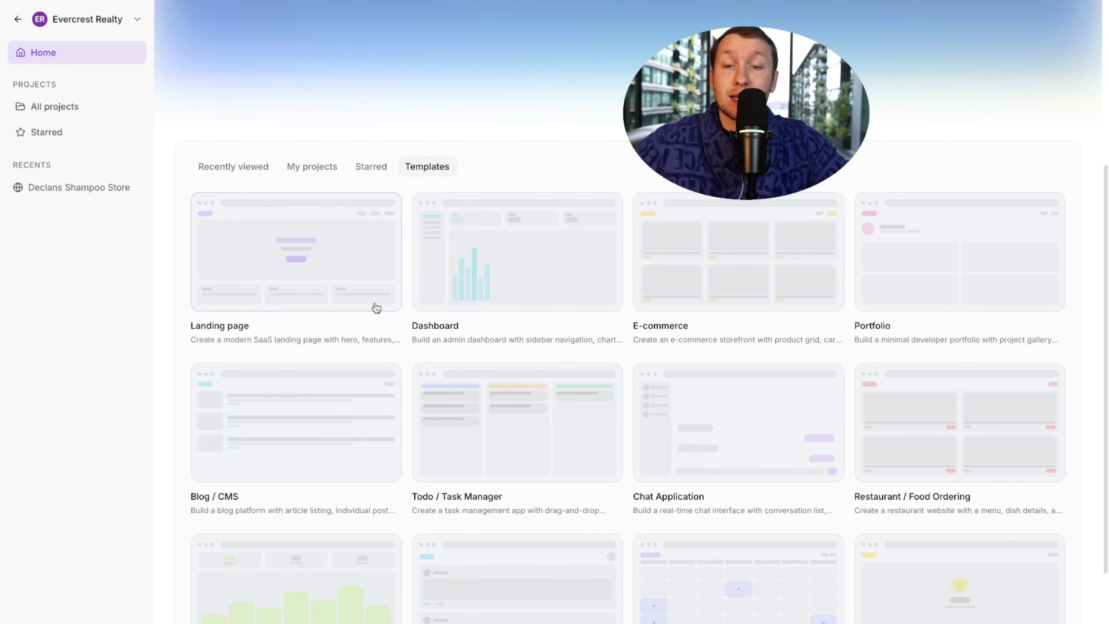
pyautogui.scroll(1, 424, 354)
pyautogui.scroll(3, 421, 356)
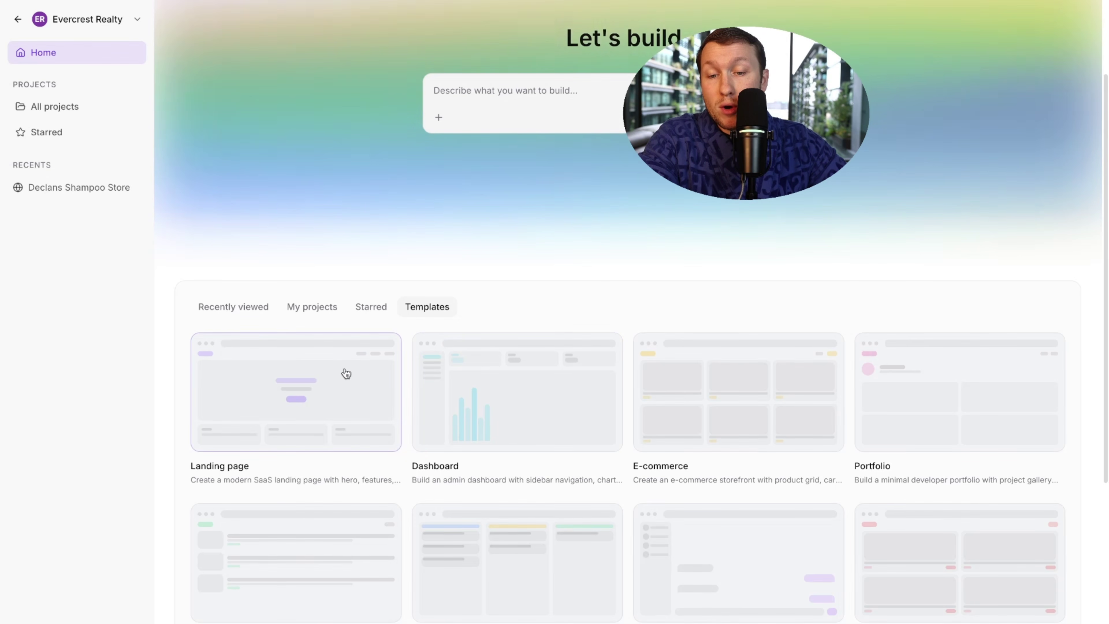
pyautogui.click(347, 371)
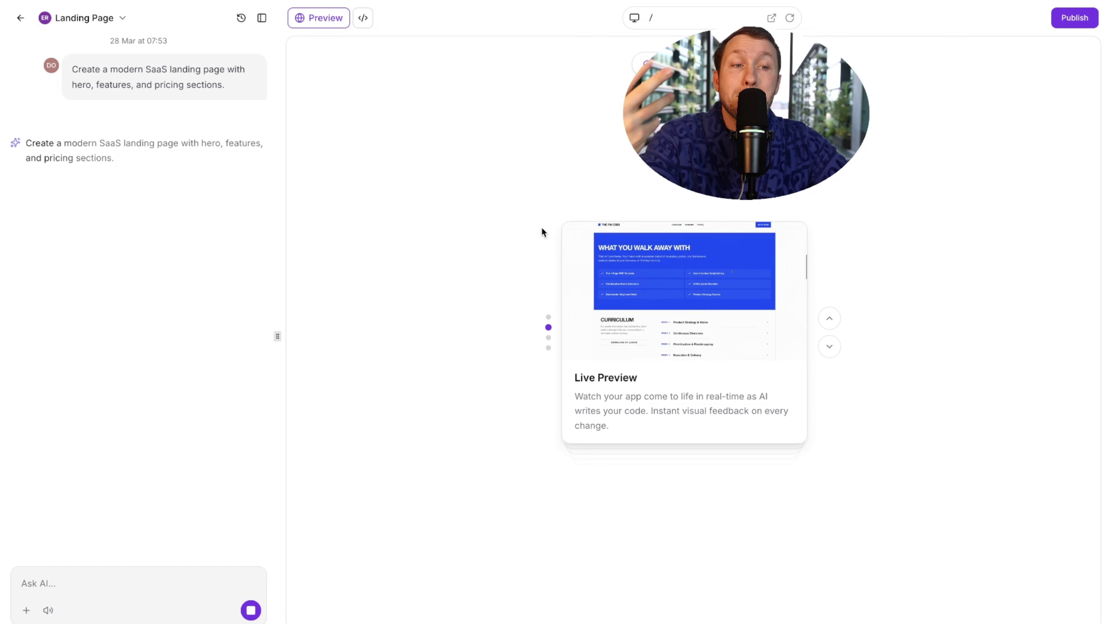
# Step: Return to the AI Studio home page and start another project from the Weather App template
pyautogui.click(20, 19)
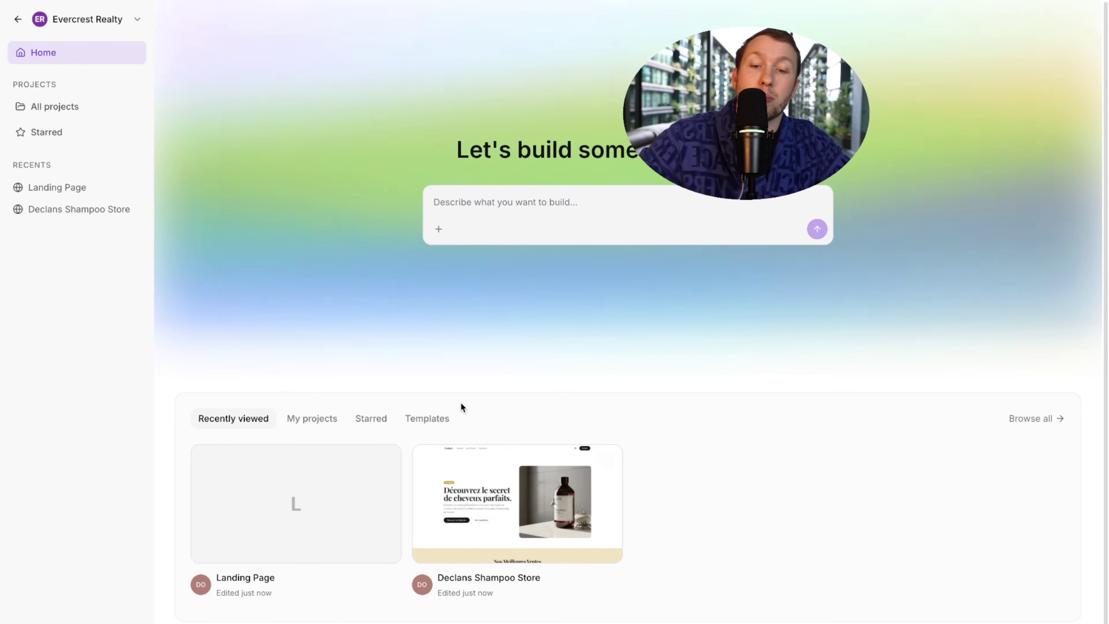
pyautogui.click(441, 414)
pyautogui.scroll(-5, 468, 434)
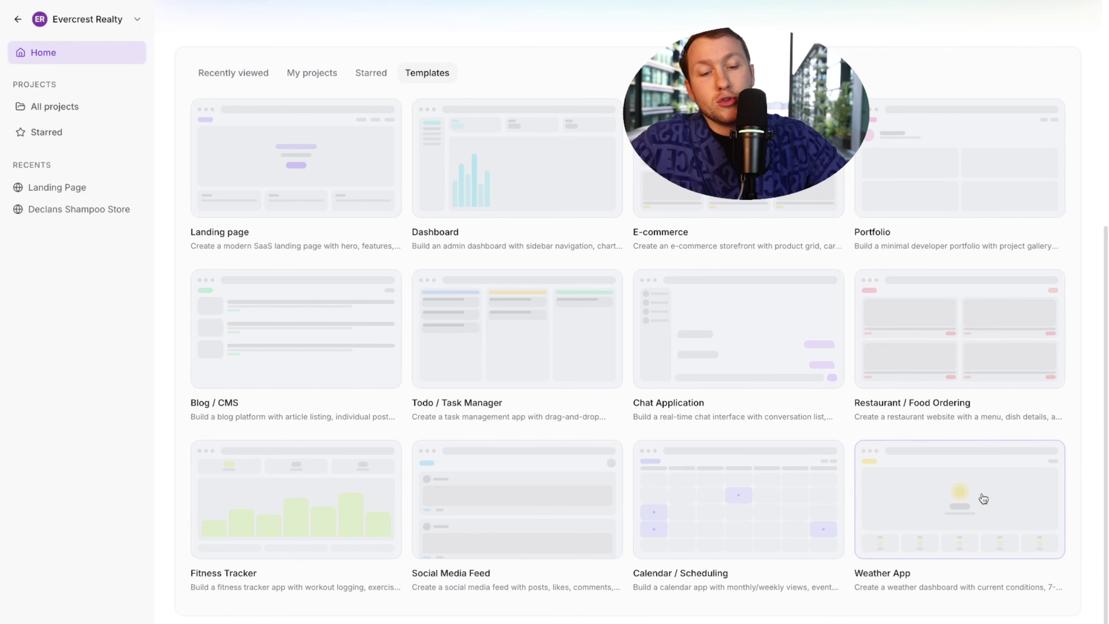
pyautogui.click(967, 515)
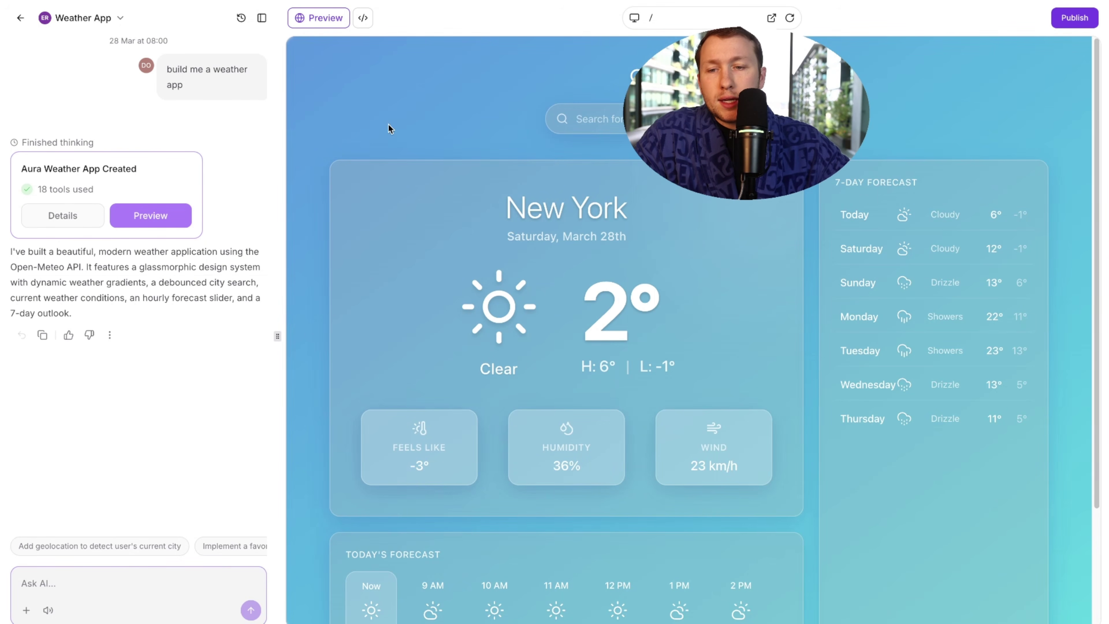
# Step: Review the generated weather app and ask the AI to rename it with the prompt "call it Declans weather"
pyautogui.scroll(-3, 412, 133)
pyautogui.scroll(3, 412, 133)
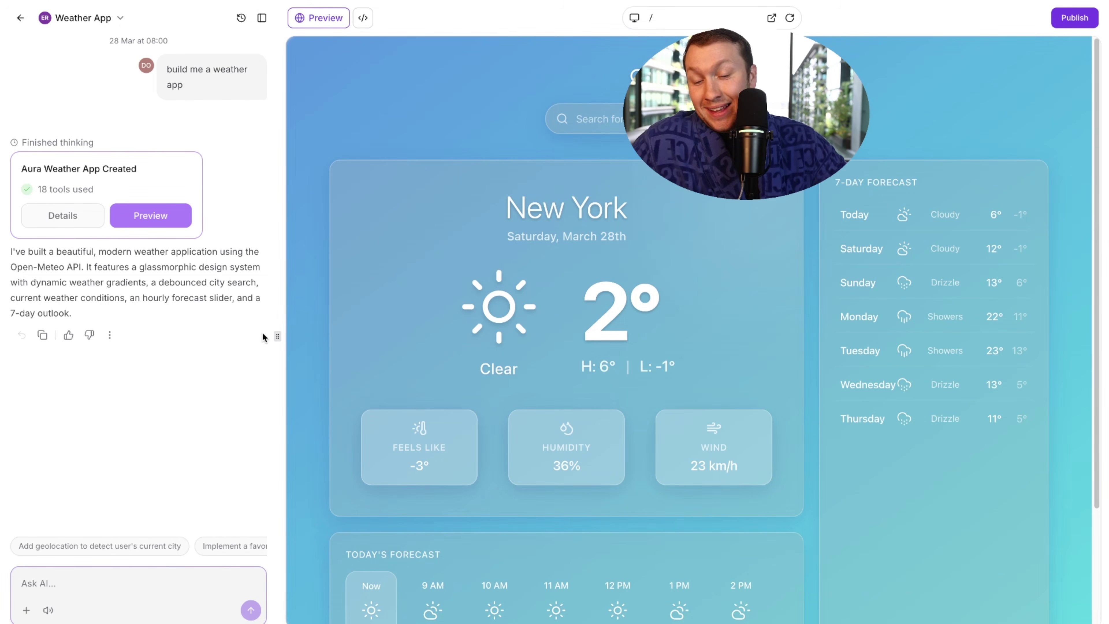
pyautogui.write('call')
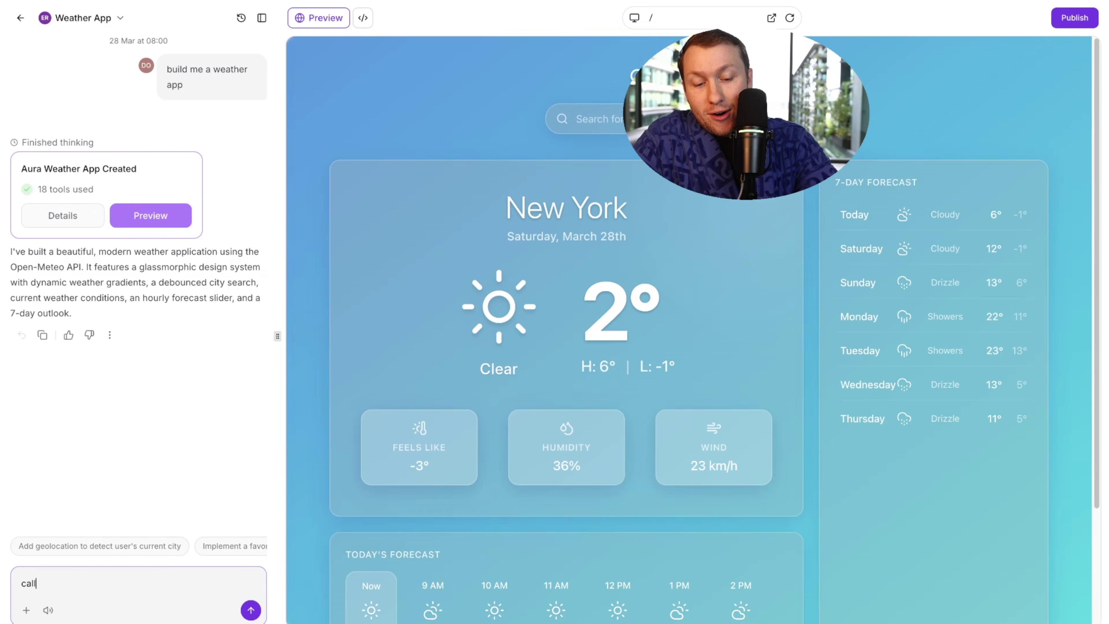
pyautogui.write(' it Declans weat')
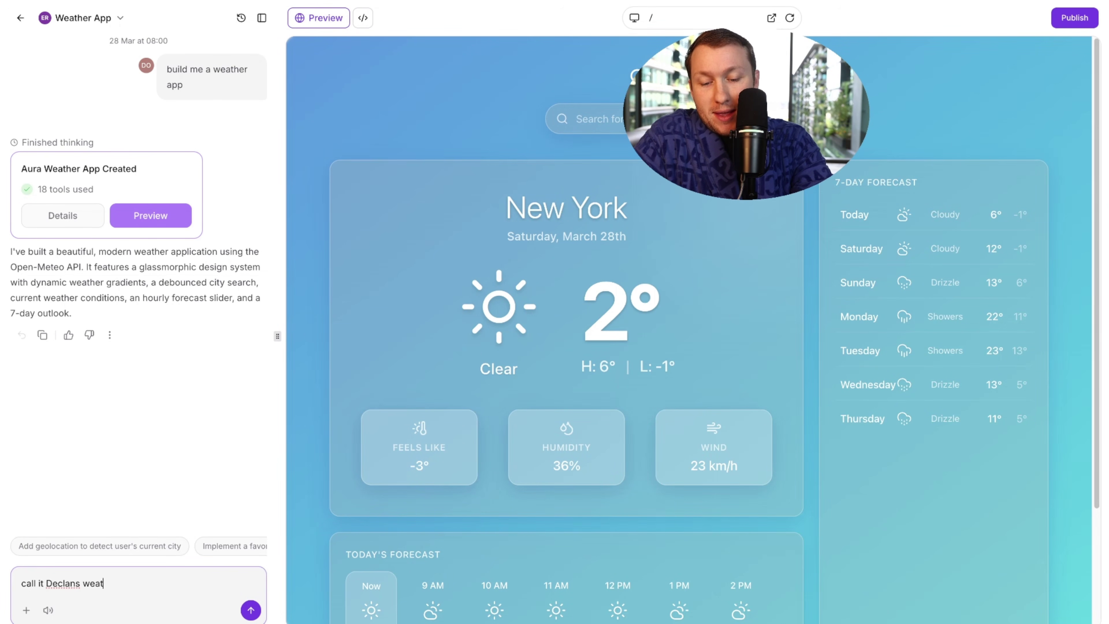
pyautogui.write('her')
pyautogui.press('Return')
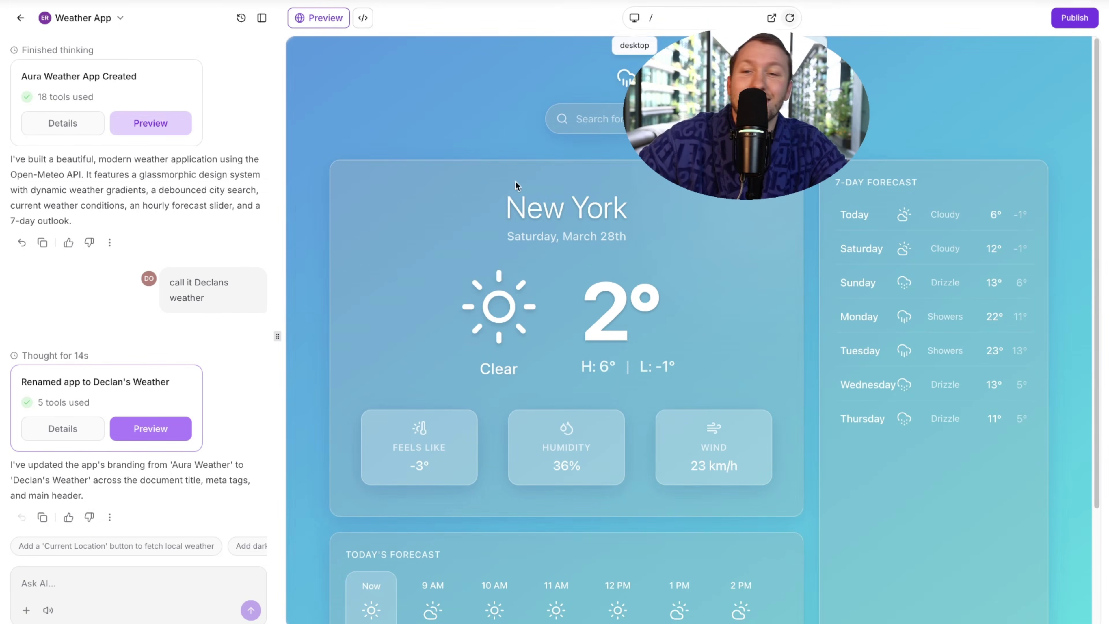
# Step: Leave the weather project and AI Studio, and open the Ask AI chat in the Evercrest Realty account
pyautogui.scroll(-4, 613, 148)
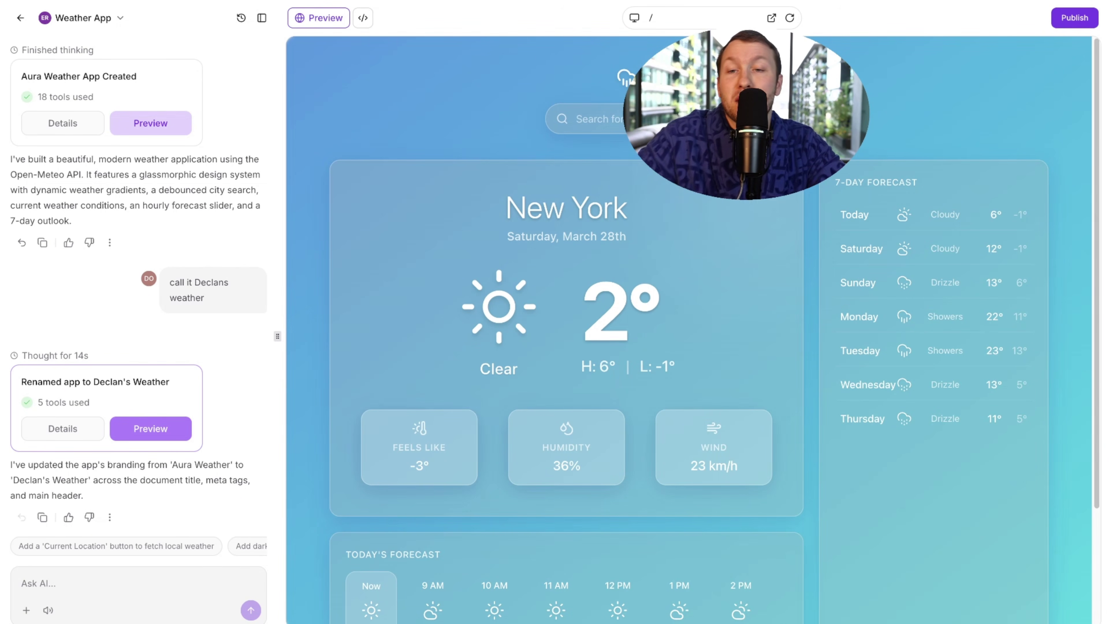
pyautogui.click(20, 18)
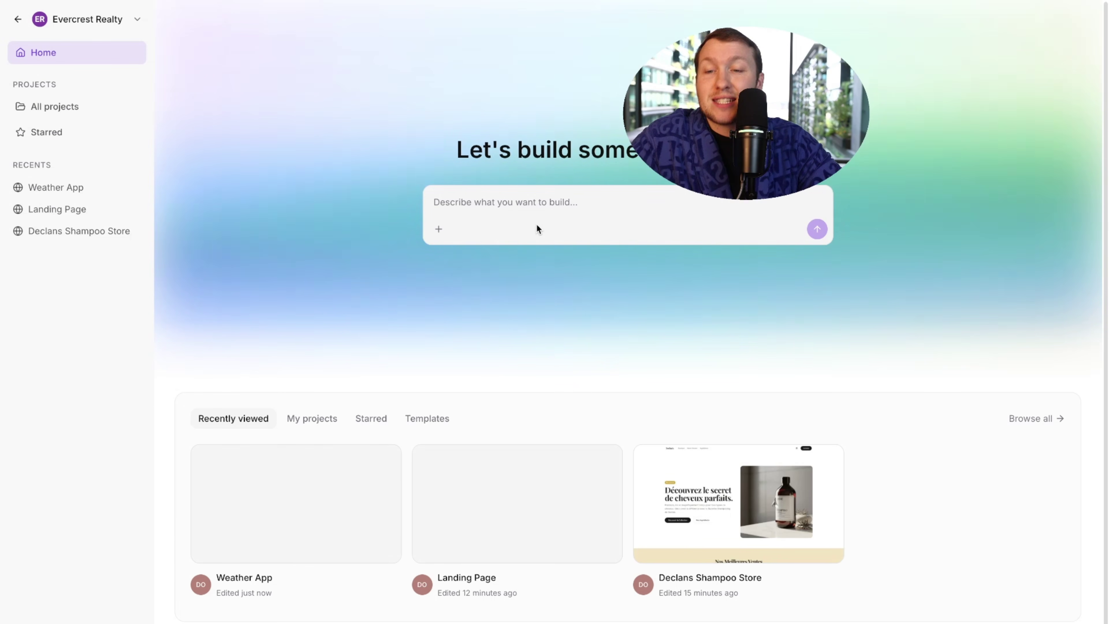
pyautogui.scroll(-1, 535, 220)
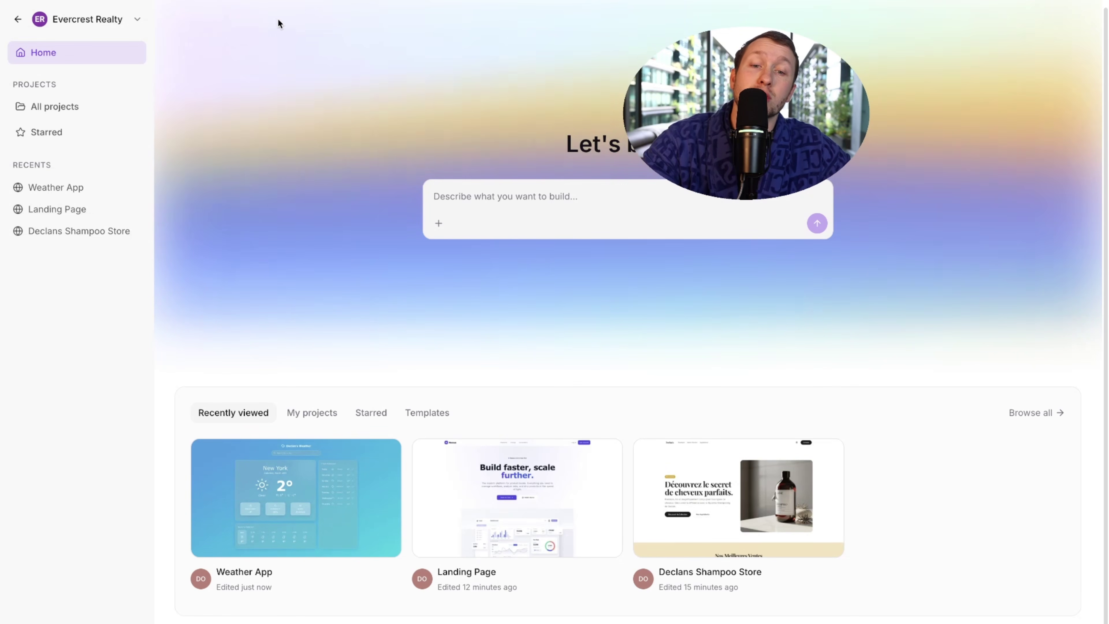
pyautogui.click(17, 19)
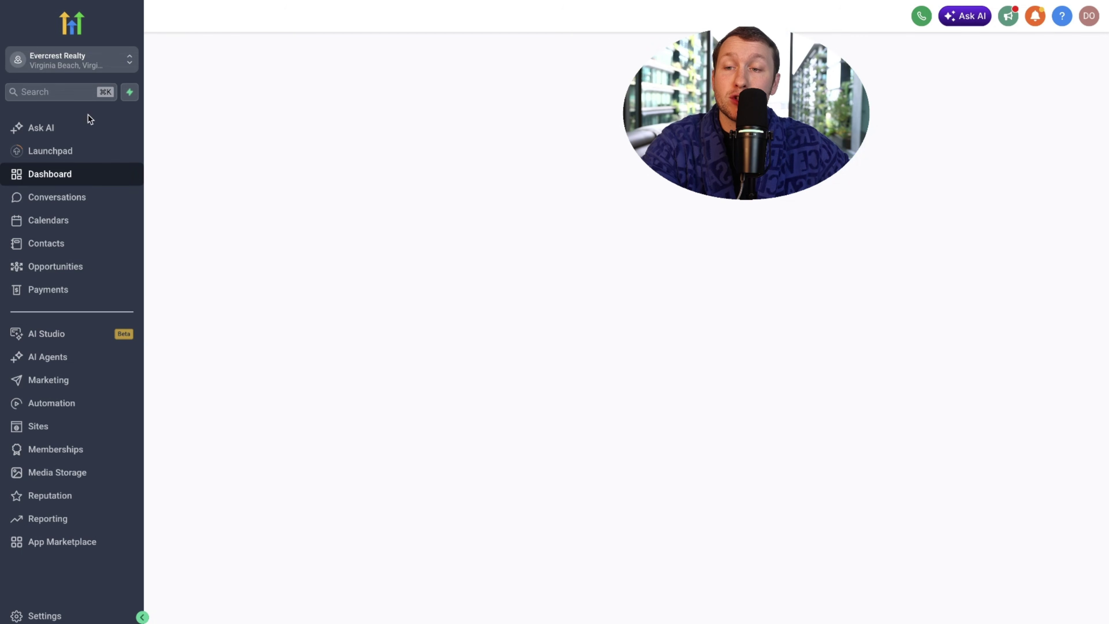
pyautogui.click(42, 131)
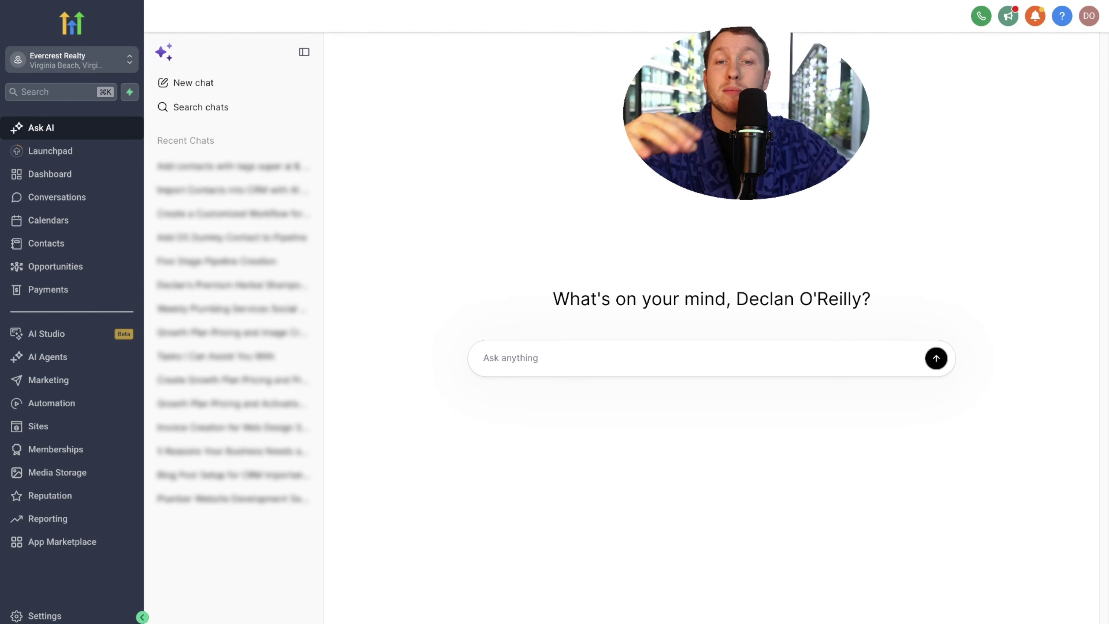
# Step: Switch to the Highlevel AI SaaS Lab community and browse the courses in its Learning section
pyautogui.click(435, 4)
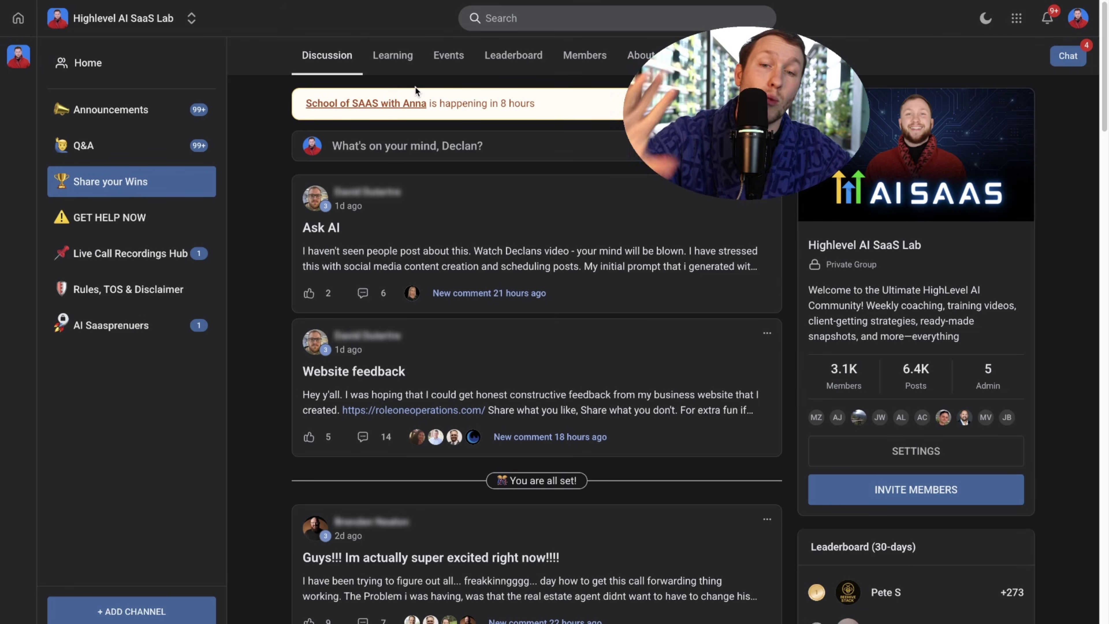
pyautogui.click(393, 55)
pyautogui.scroll(-8, 582, 253)
pyautogui.scroll(3, 582, 254)
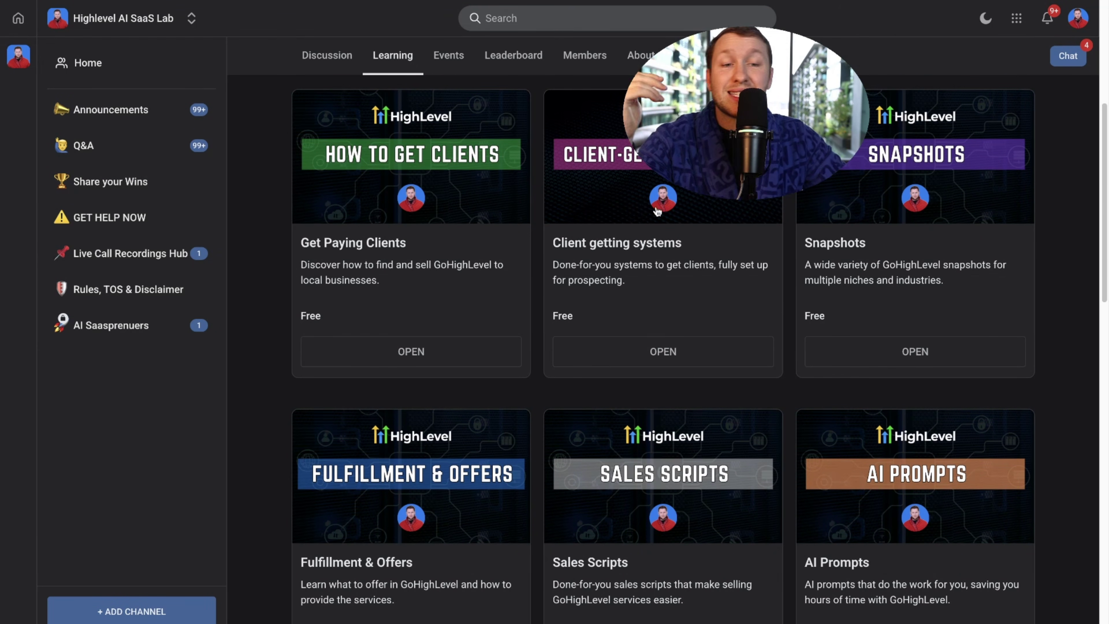
pyautogui.scroll(-6, 720, 249)
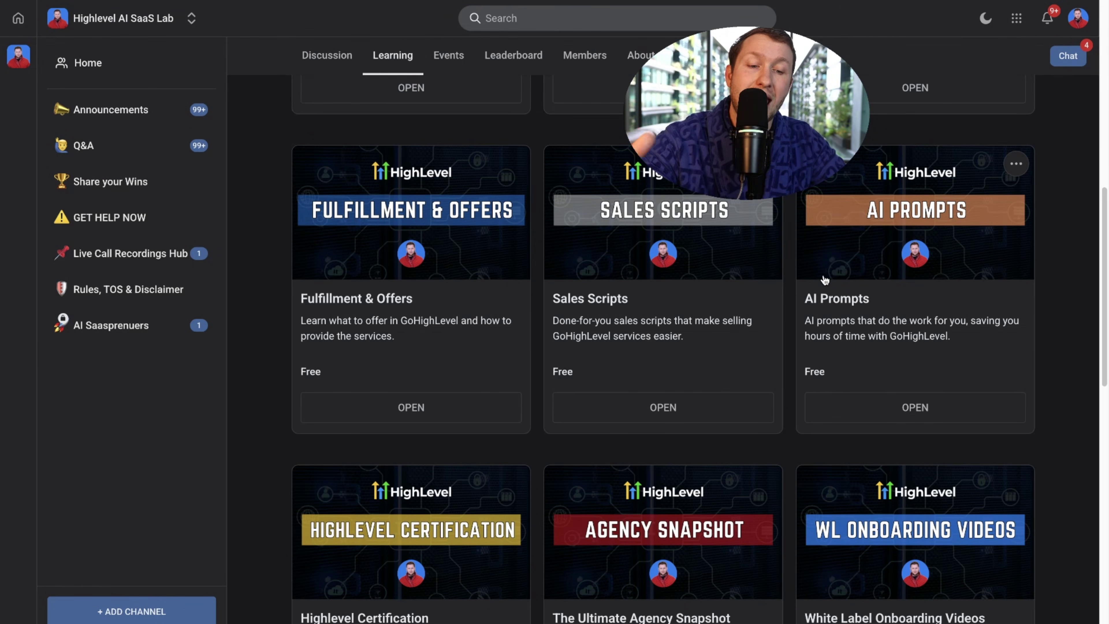
pyautogui.scroll(-7, 823, 282)
pyautogui.scroll(12, 822, 290)
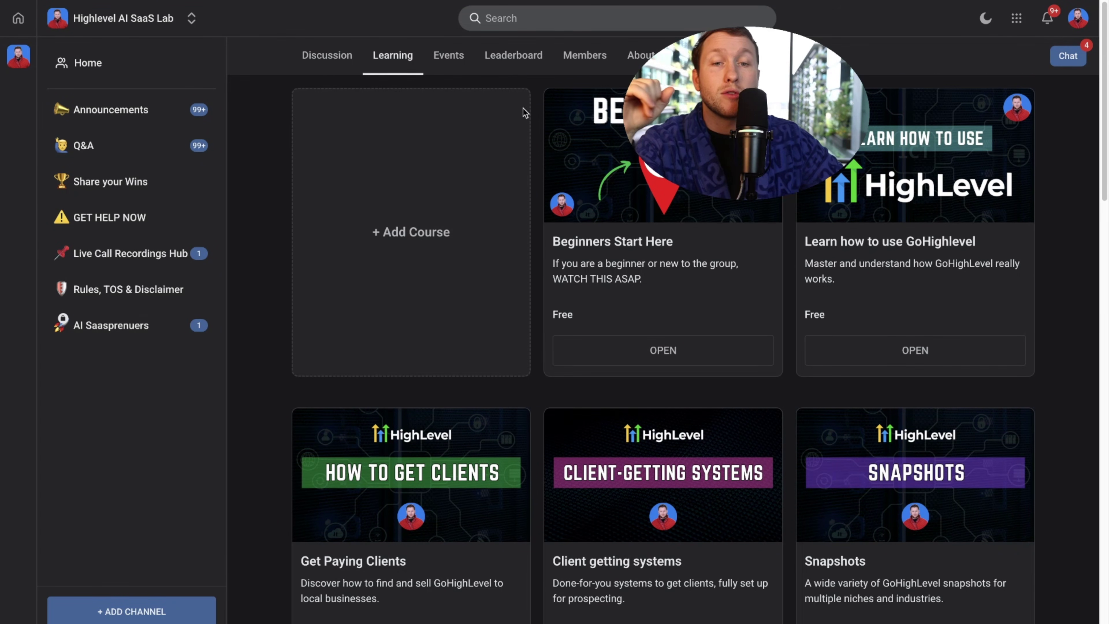
# Step: Look through the community's March 2026 events calendar and view the details of the 30 March local business ranking event
pyautogui.click(449, 65)
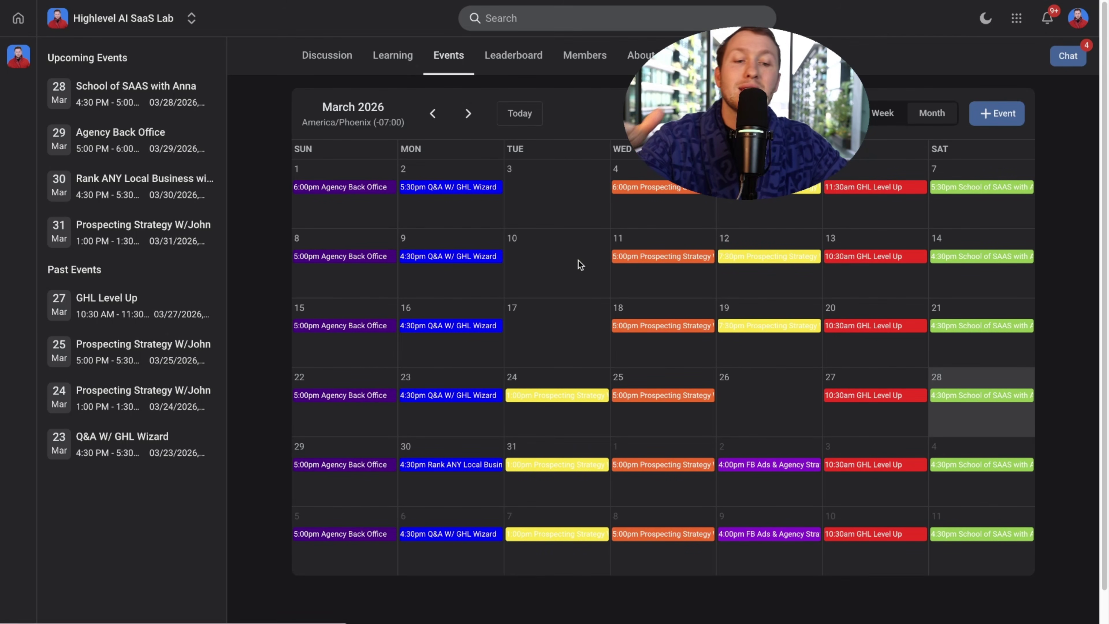
pyautogui.scroll(-1, 581, 257)
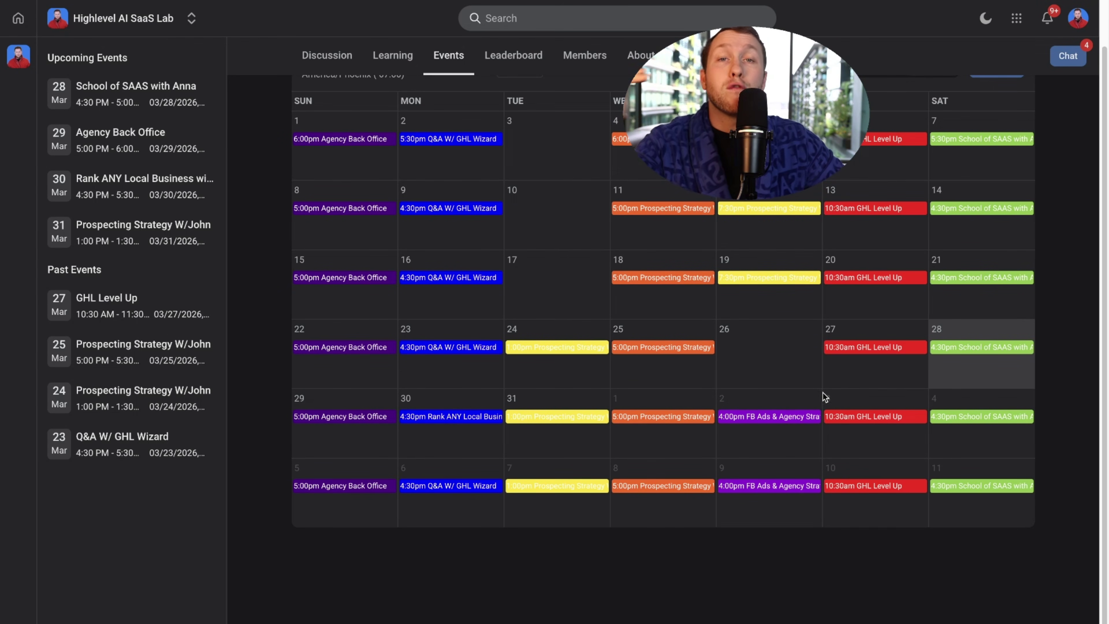
pyautogui.click(470, 418)
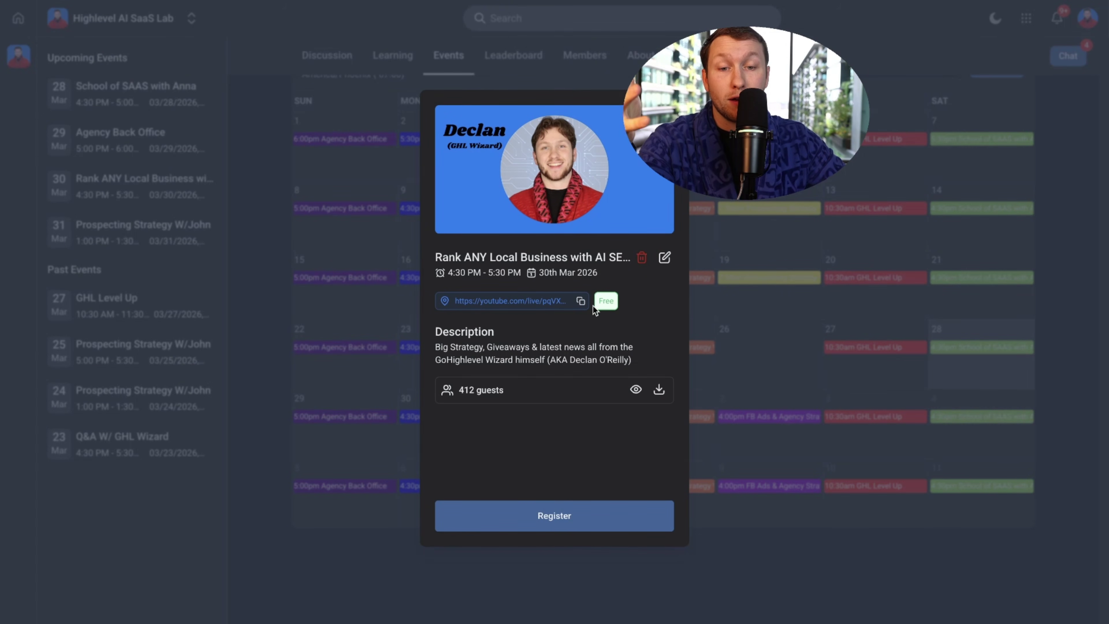
pyautogui.click(701, 332)
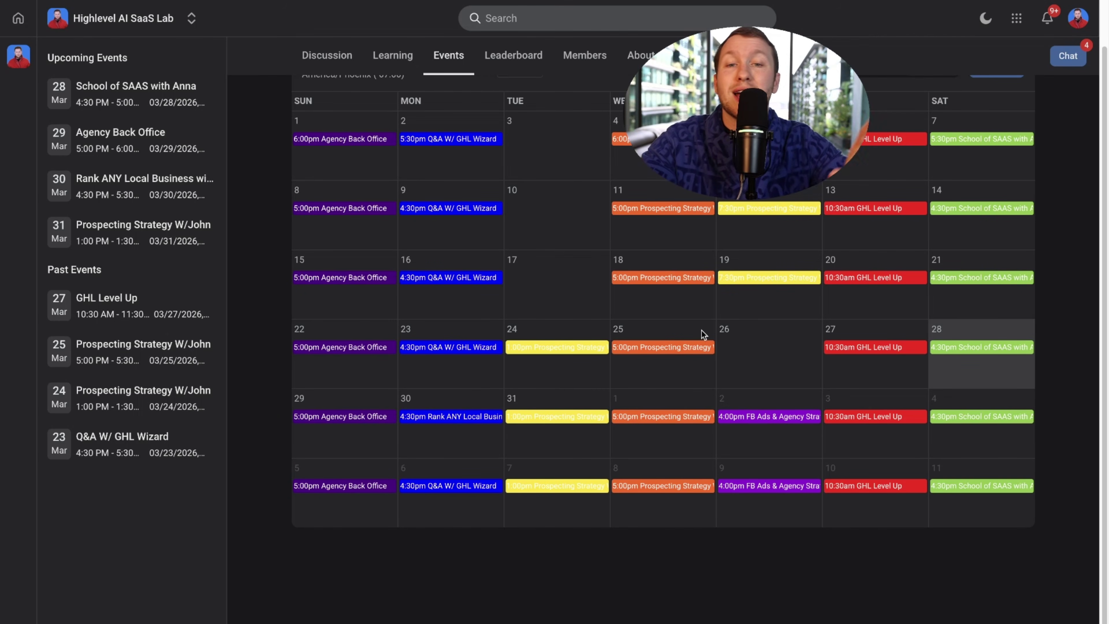
pyautogui.scroll(2, 636, 239)
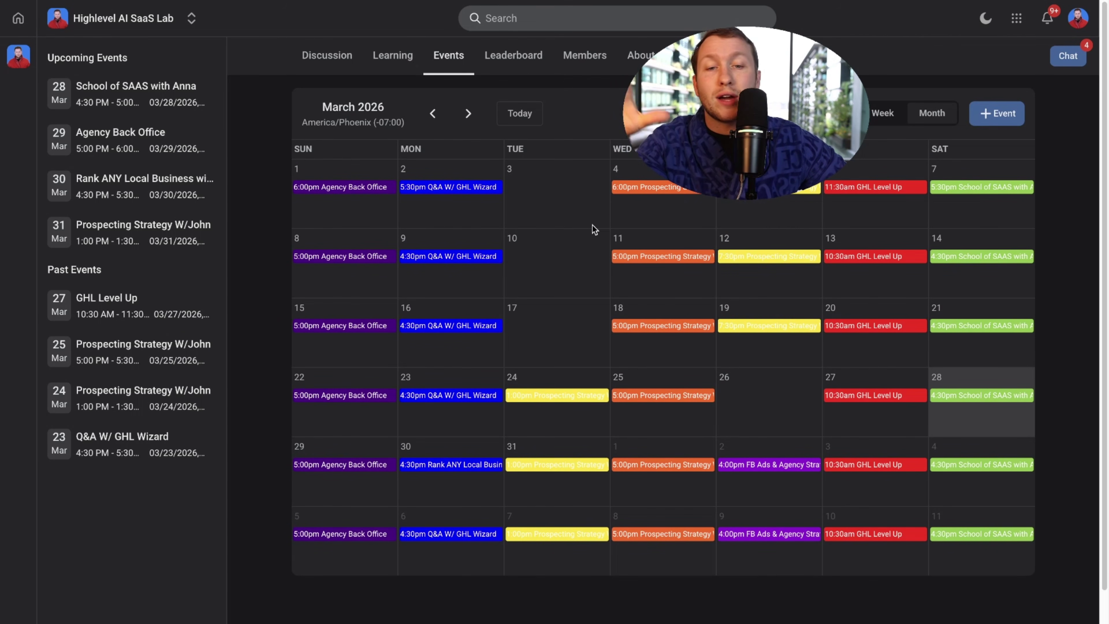